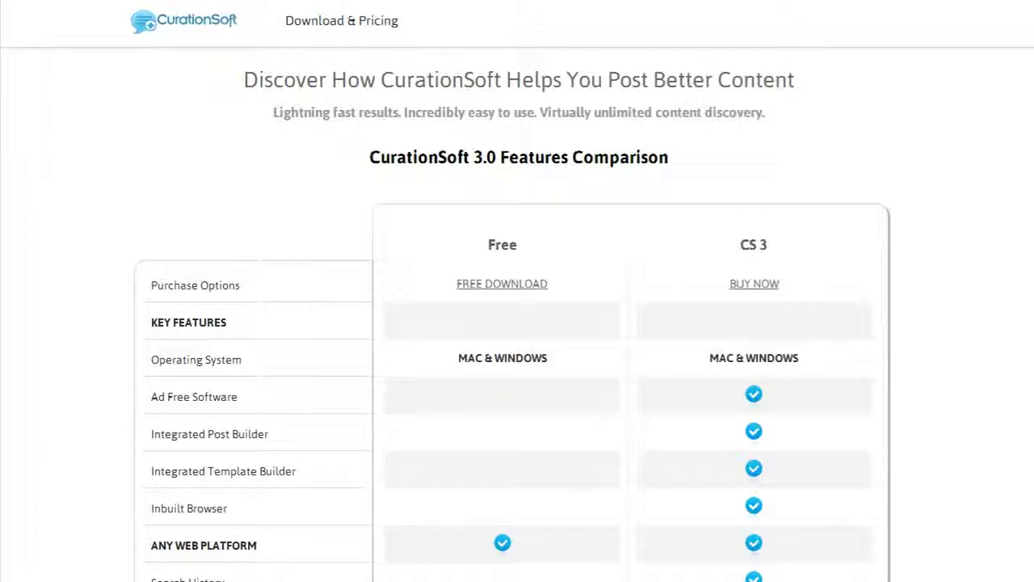
# - Scroll through the published Hummingbird article on Content Desk and back up to the top
pyautogui.scroll(-3, 964, 365)
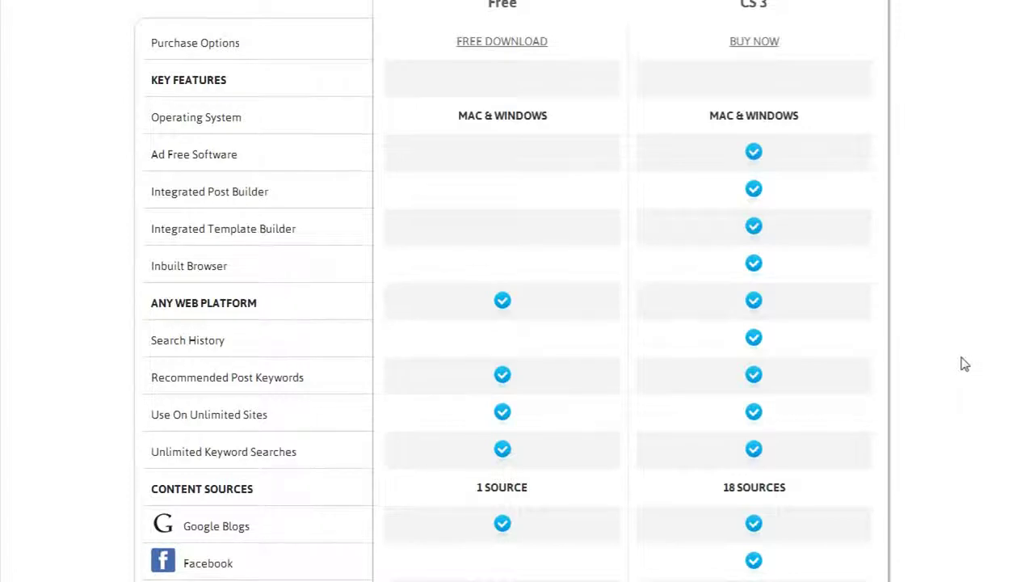
pyautogui.scroll(-4, 964, 365)
pyautogui.scroll(-1, 964, 365)
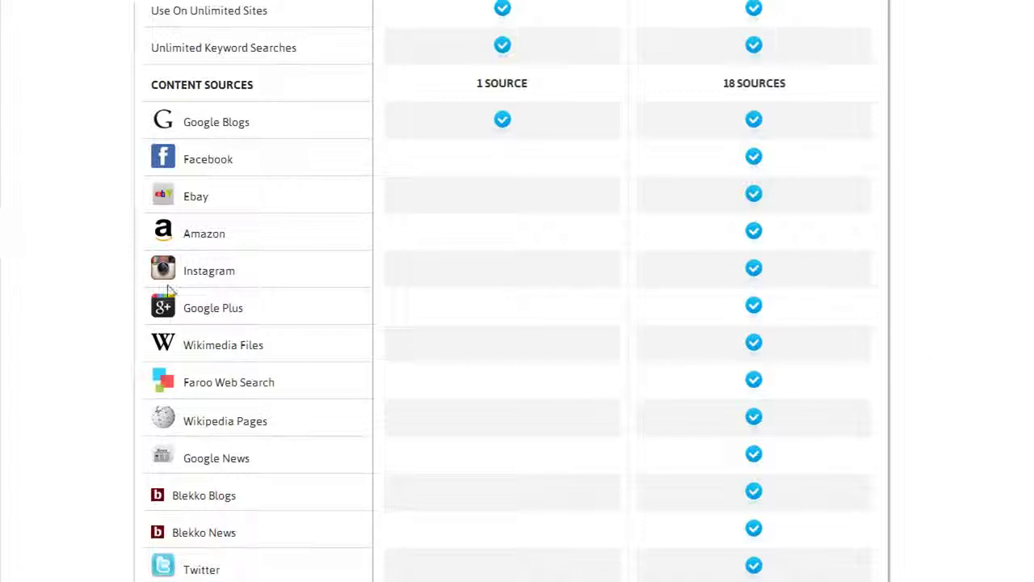
pyautogui.scroll(-1, 121, 307)
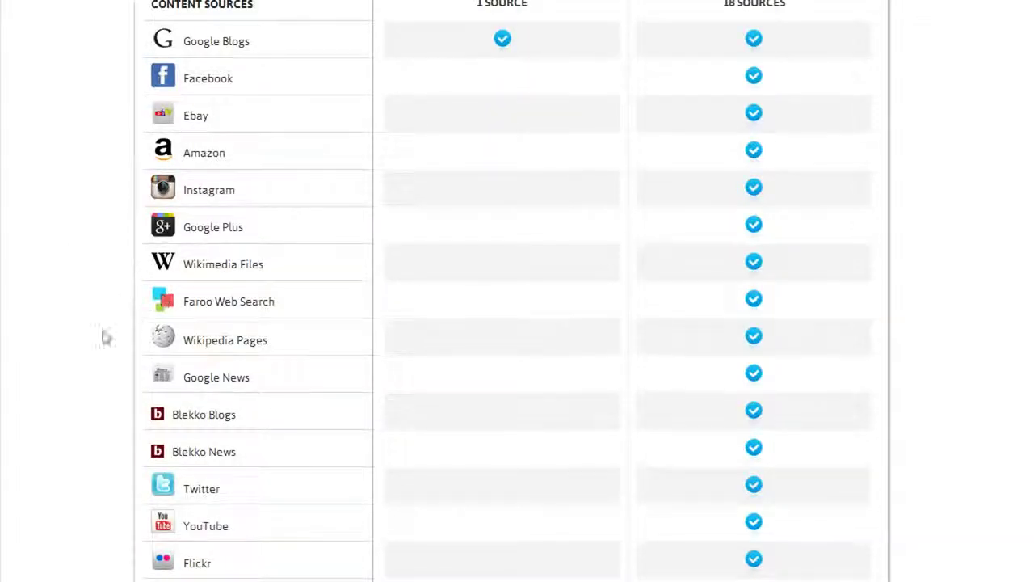
pyautogui.scroll(-1, 113, 358)
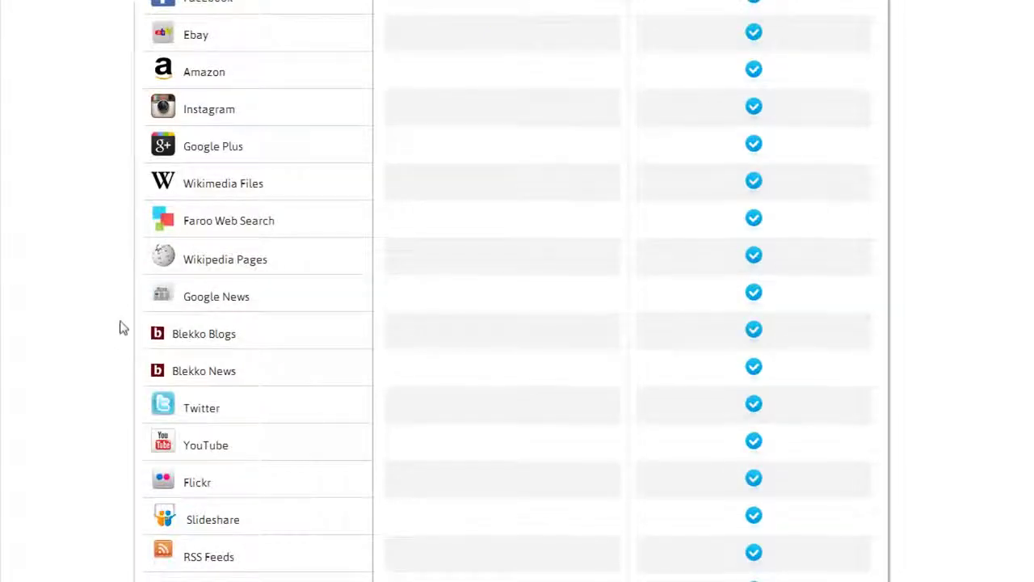
pyautogui.scroll(-1, 123, 327)
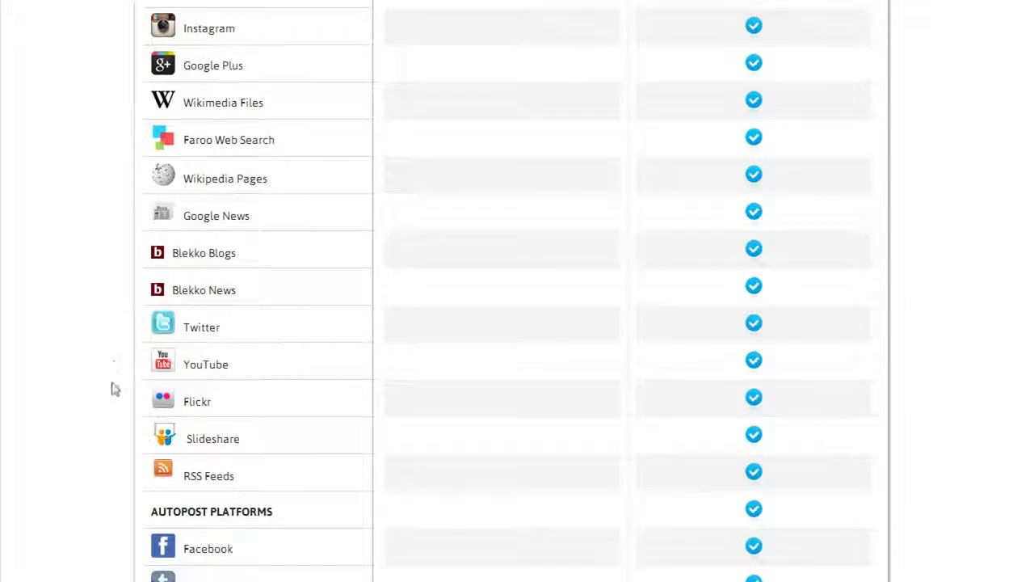
pyautogui.scroll(-1, 112, 396)
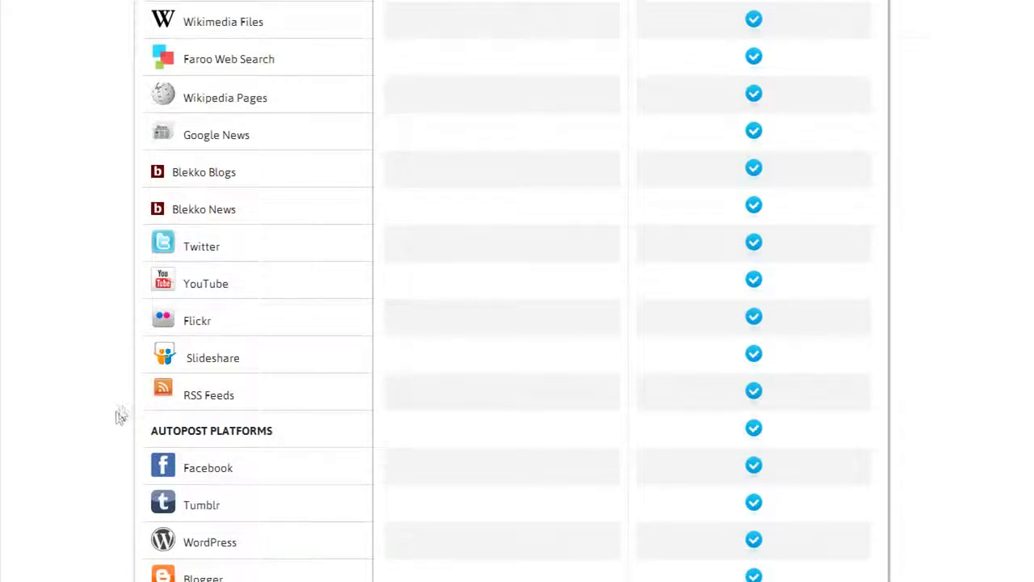
pyautogui.scroll(-2, 118, 415)
pyautogui.scroll(-1, 118, 408)
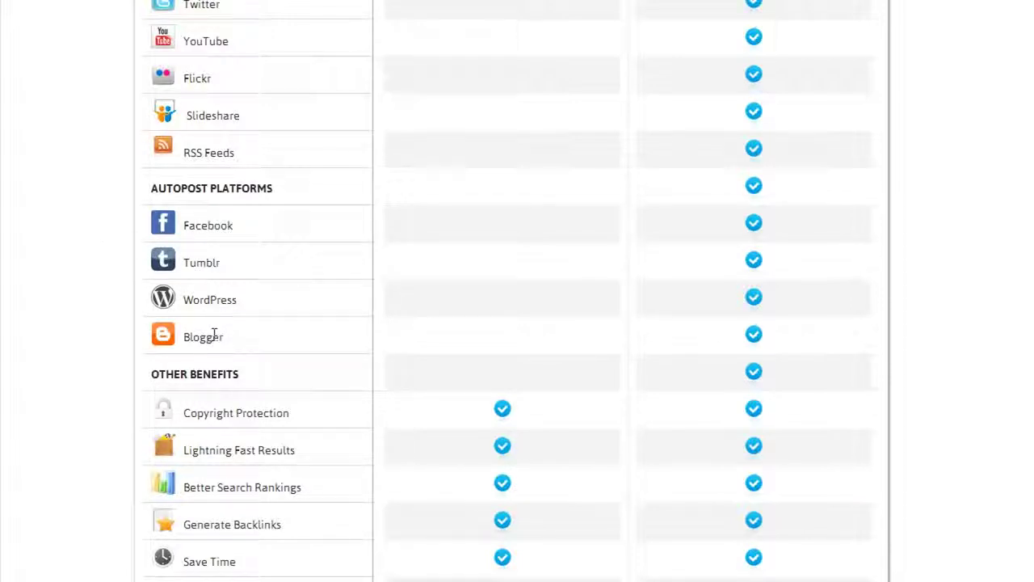
pyautogui.scroll(-2, 114, 366)
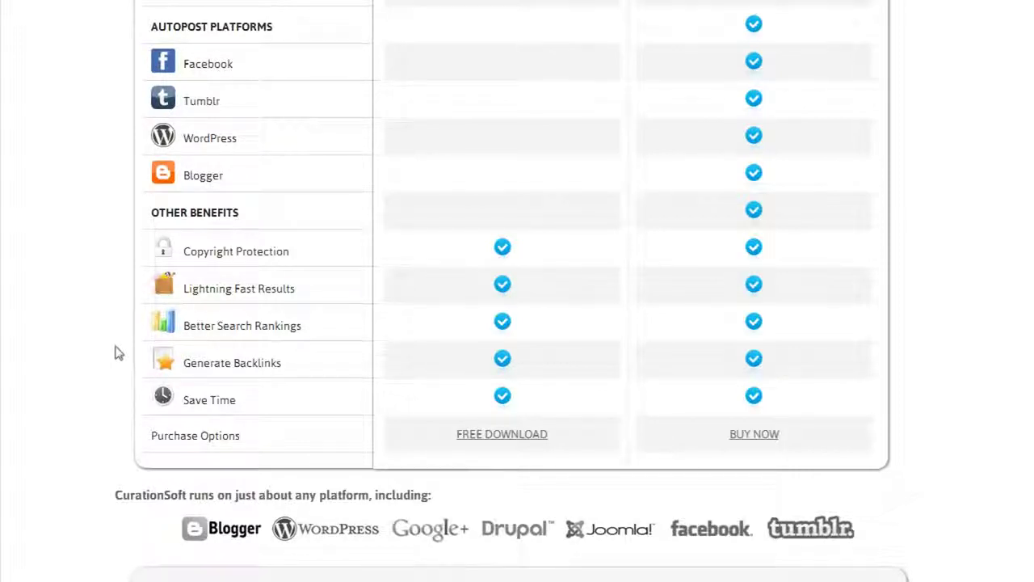
pyautogui.scroll(1, 119, 311)
pyautogui.scroll(15, 119, 313)
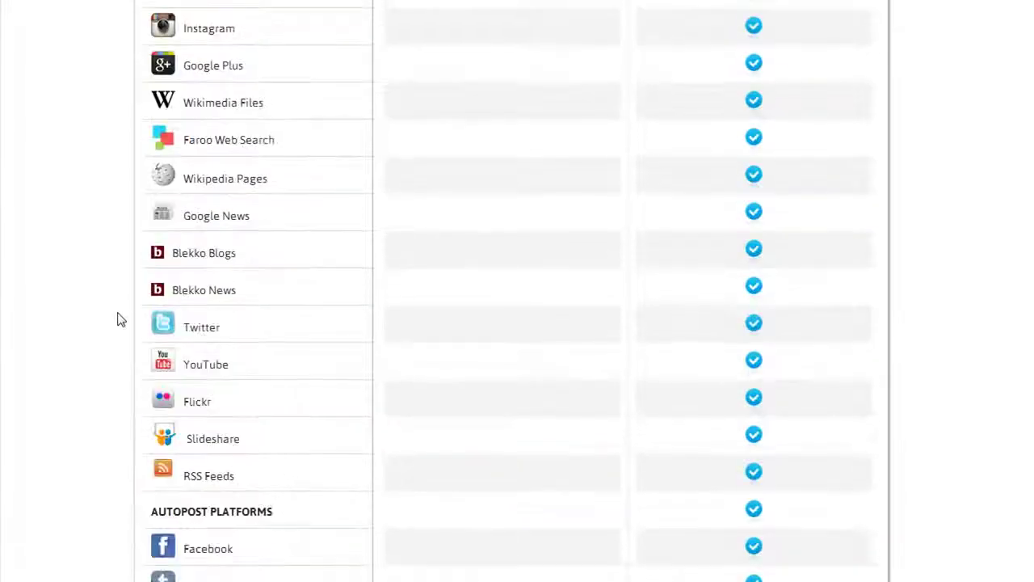
pyautogui.scroll(3, 118, 319)
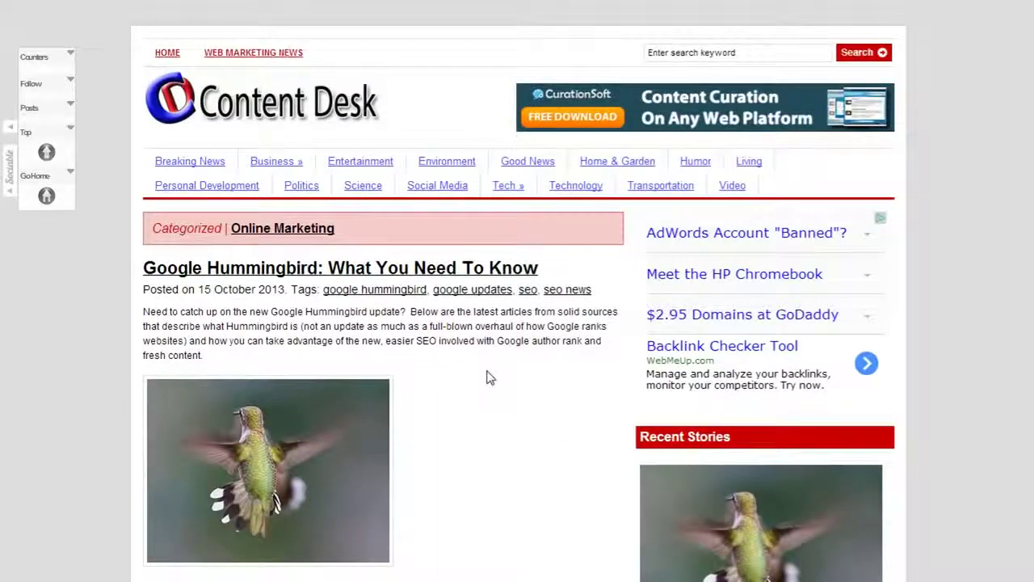
pyautogui.scroll(-1, 484, 388)
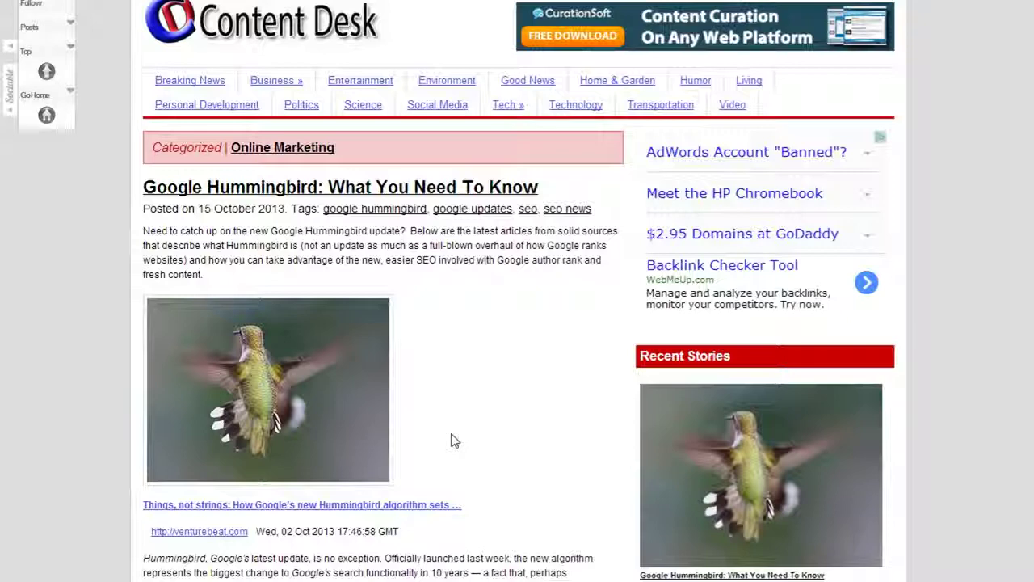
pyautogui.scroll(-5, 451, 441)
pyautogui.scroll(-5, 451, 441)
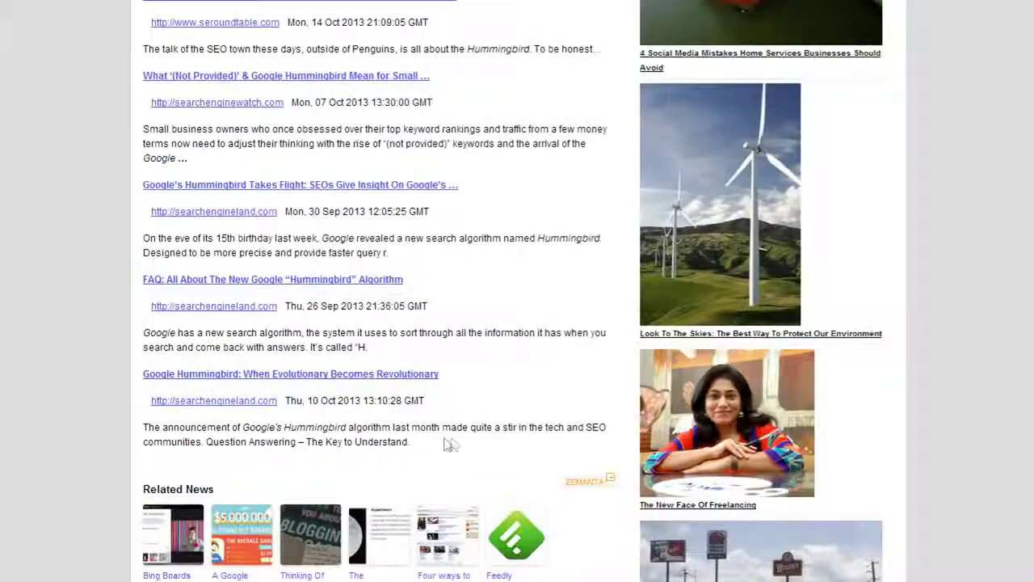
pyautogui.scroll(3, 396, 323)
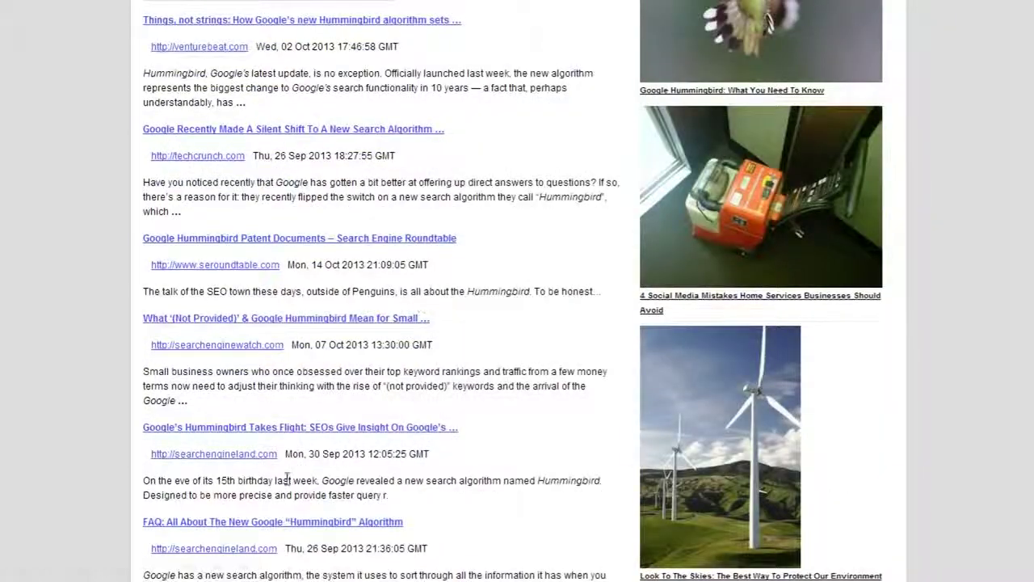
pyautogui.scroll(5, 278, 428)
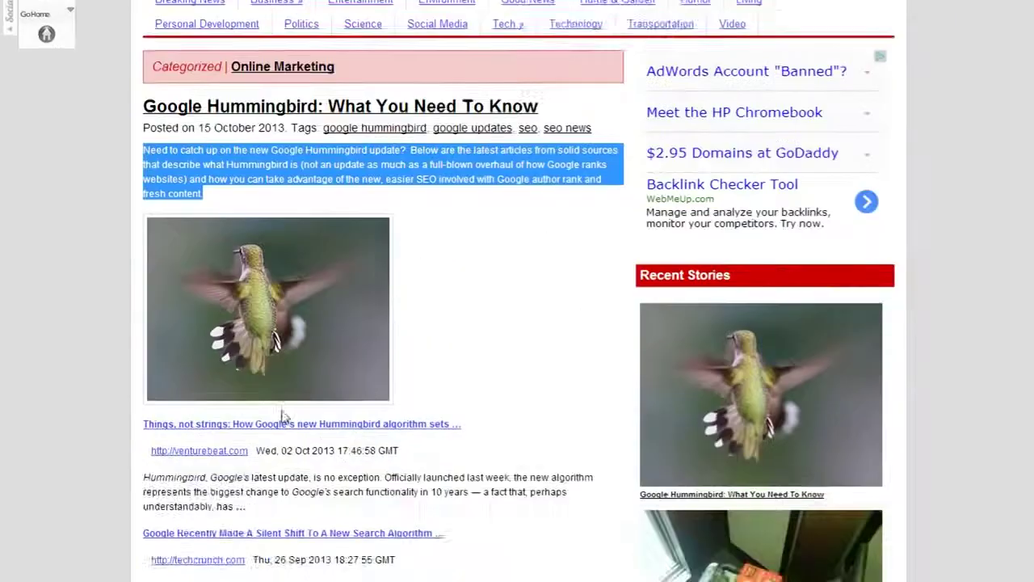
pyautogui.scroll(2, 284, 429)
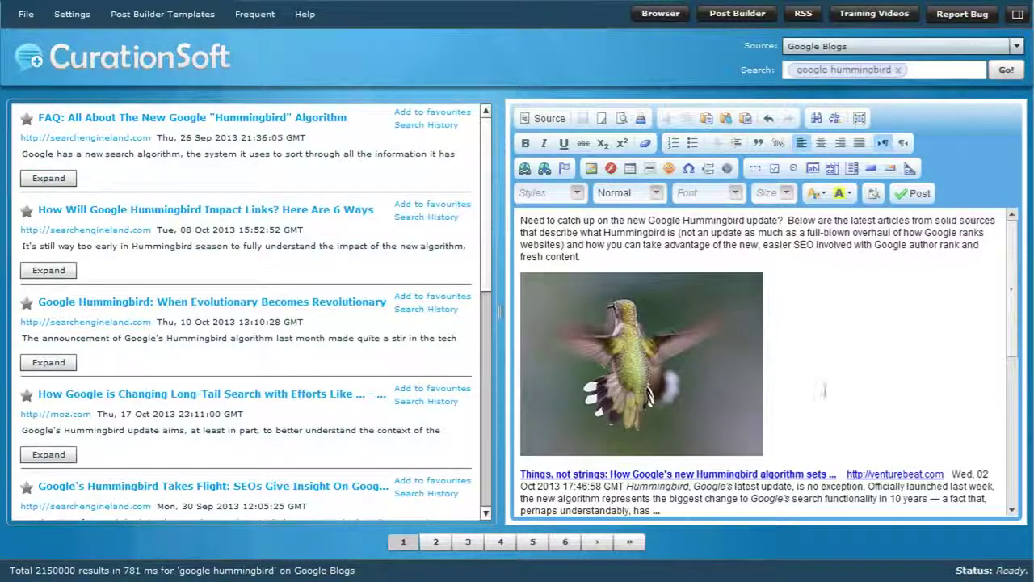
pyautogui.scroll(-5, 821, 447)
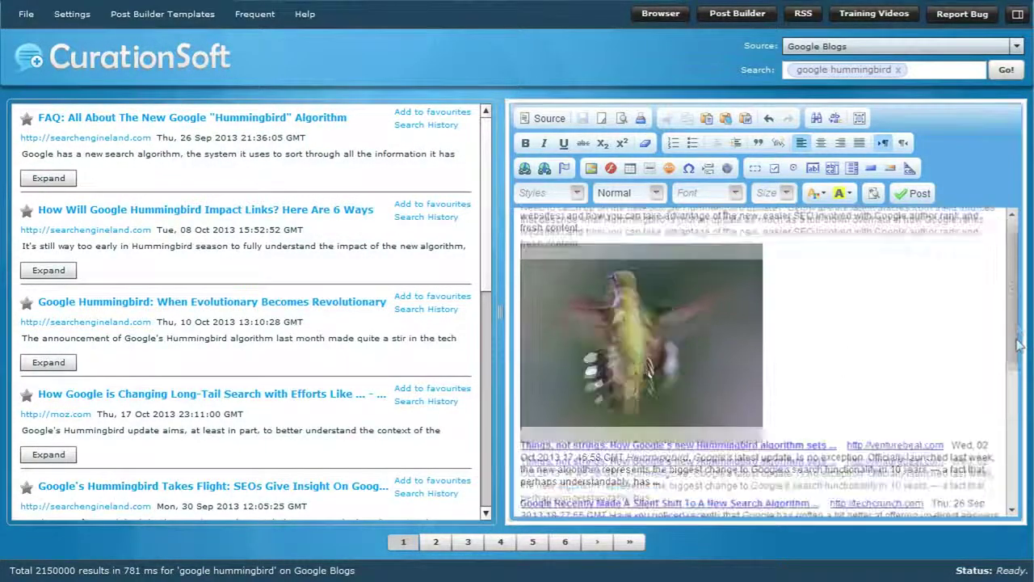
pyautogui.scroll(-4, 1007, 485)
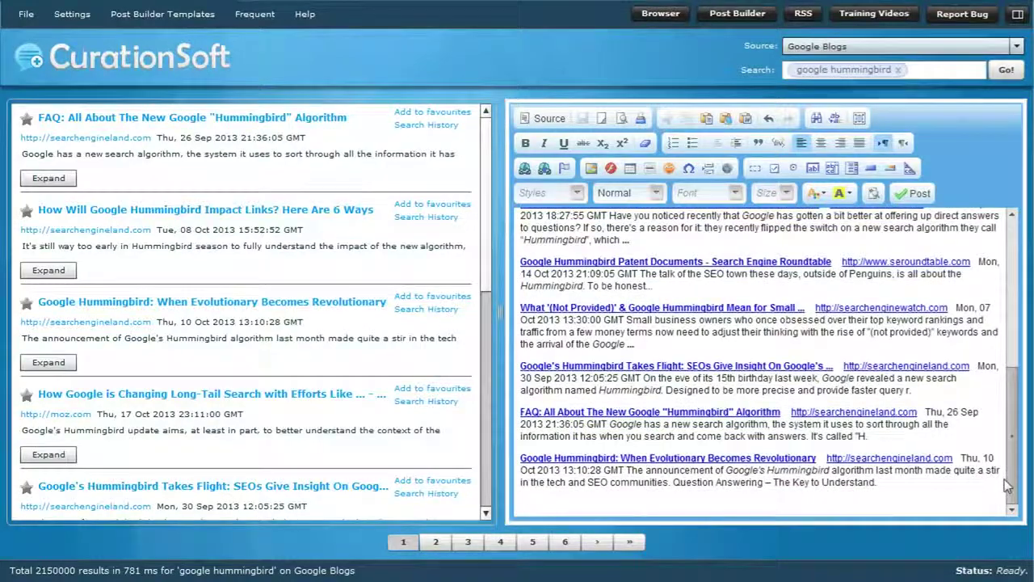
pyautogui.scroll(10, 1006, 485)
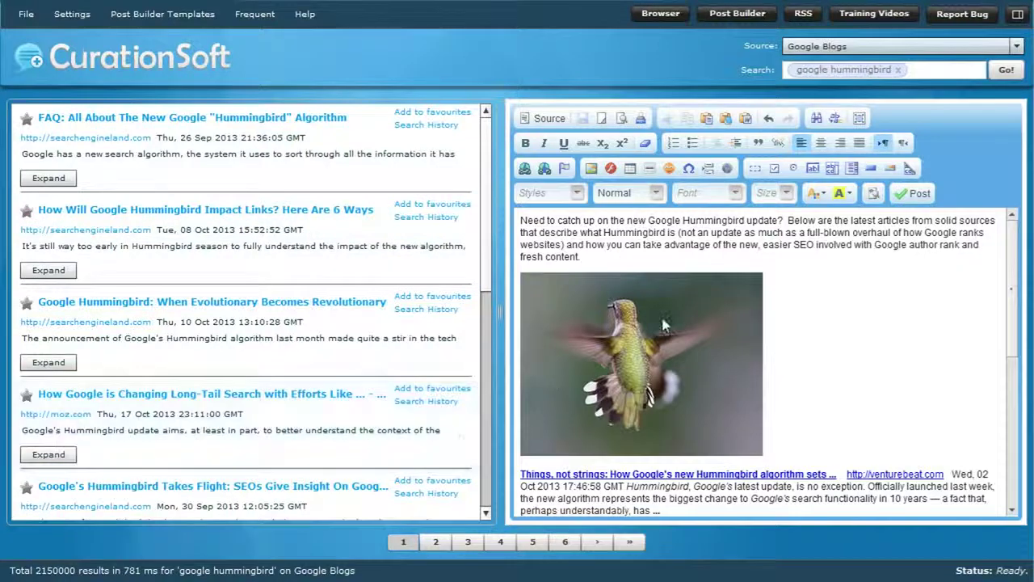
# - Expand the FAQ result and copy its "What's a search algorithm?" heading and paragraph
pyautogui.click(50, 184)
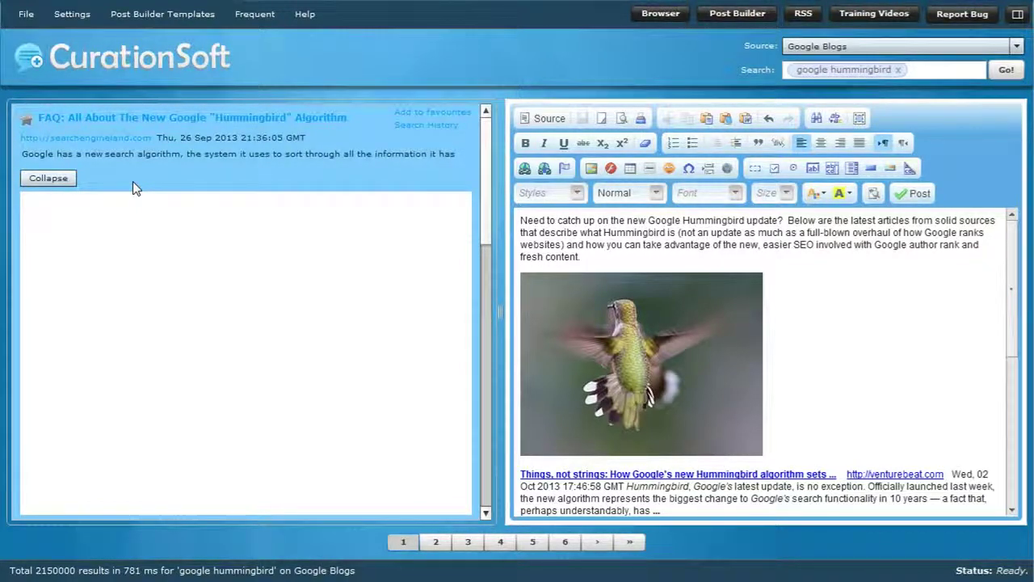
pyautogui.moveTo(481, 170); pyautogui.dragTo(484, 133)
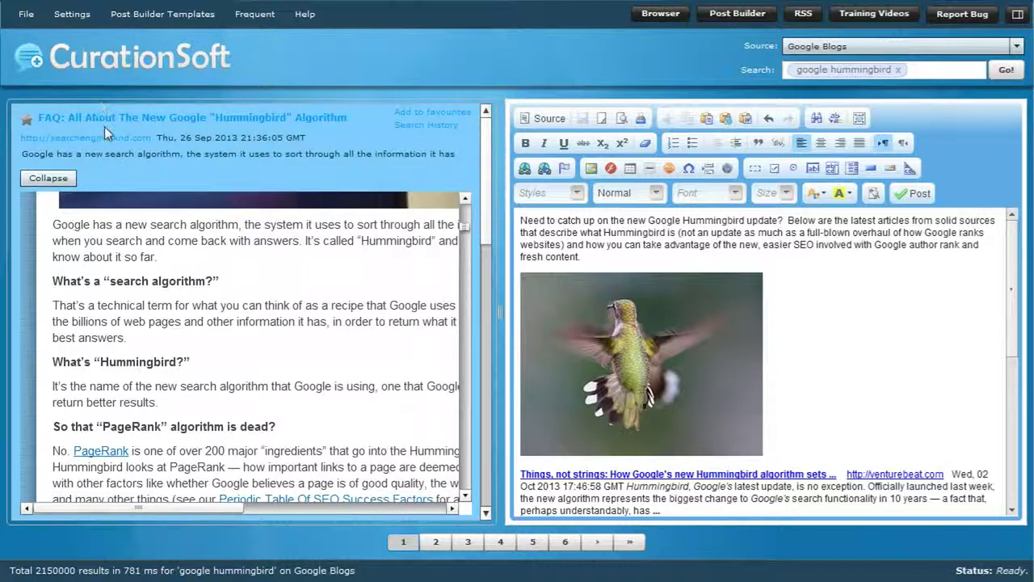
pyautogui.moveTo(52, 281); pyautogui.dragTo(127, 337)
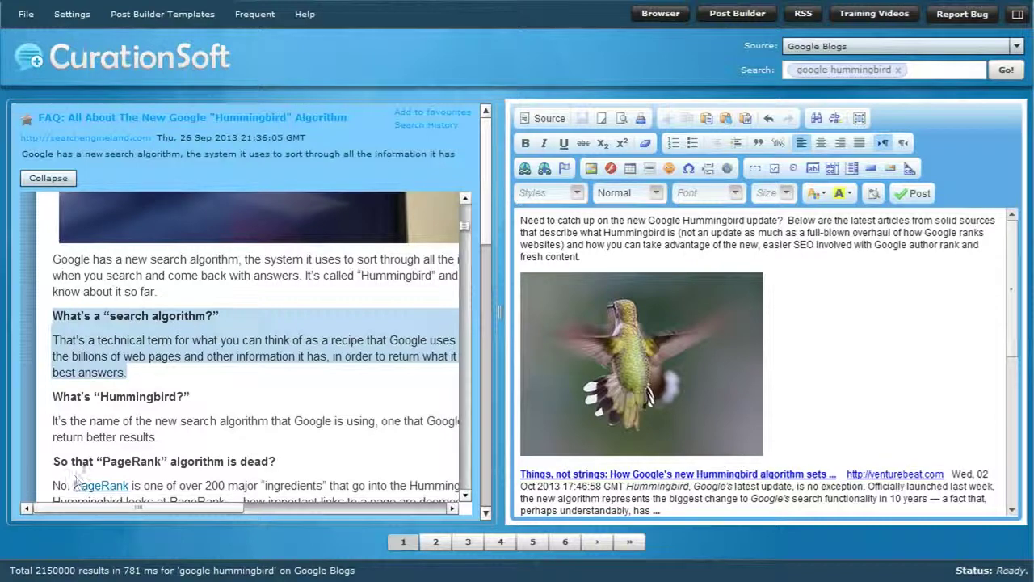
pyautogui.rightClick(130, 356)
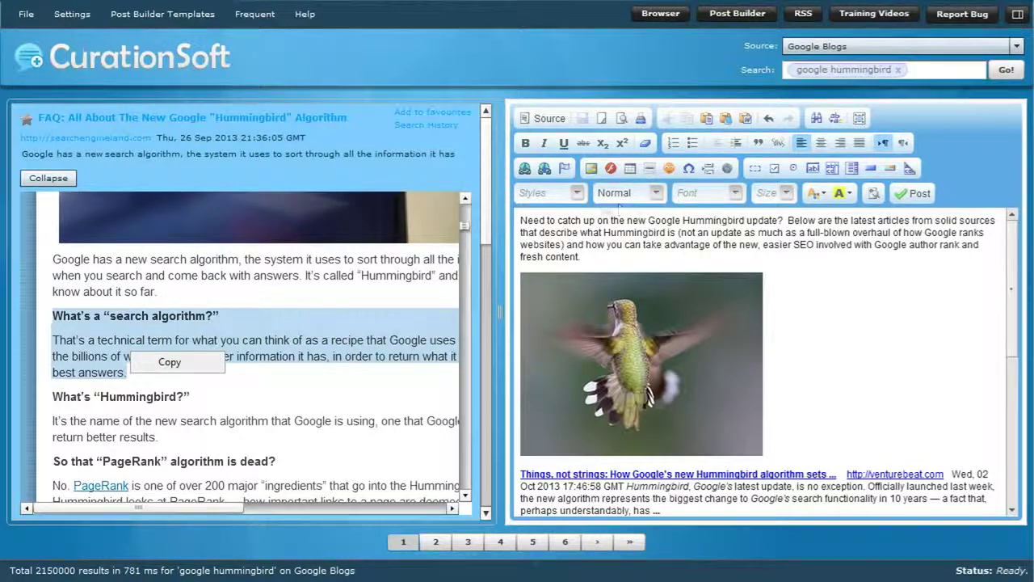
# - Paste the search-algorithm excerpt on a new line below the intro paragraph
pyautogui.click(589, 257)
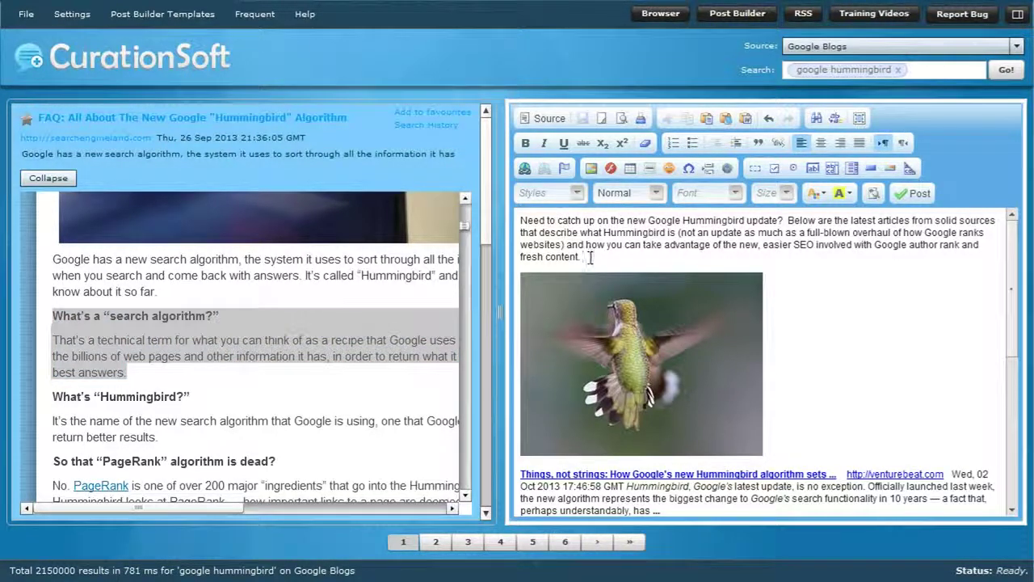
pyautogui.press('Return')
pyautogui.write('What’s a "search algorithm?" That’s a technical term for what you can think of as a recipe that Google uses to sort through the billions of web pages and other information it has, in order to return what it believes are the best answers.')
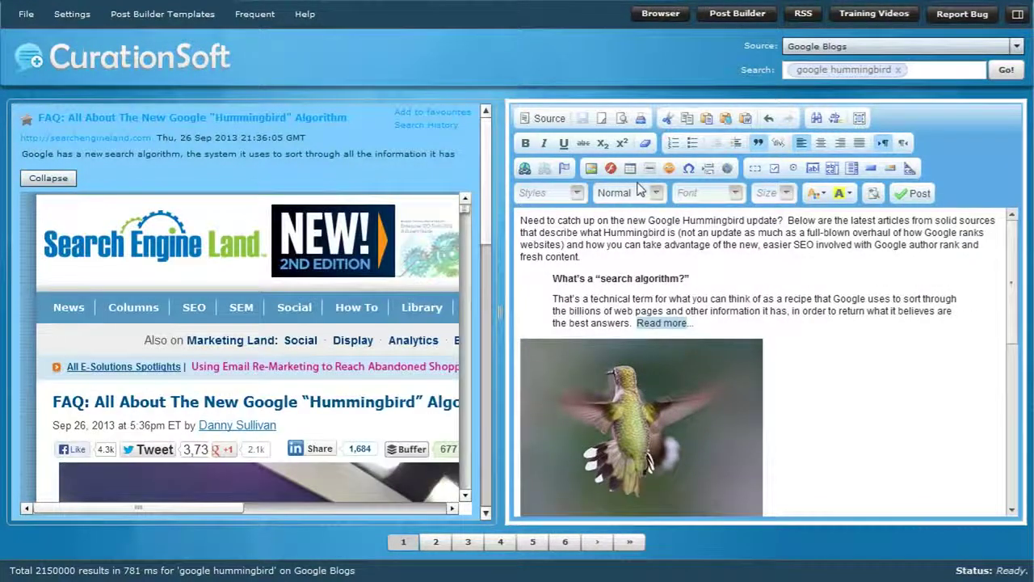
# - Link the excerpt's "Read more..." to the source article's address
pyautogui.click(525, 170)
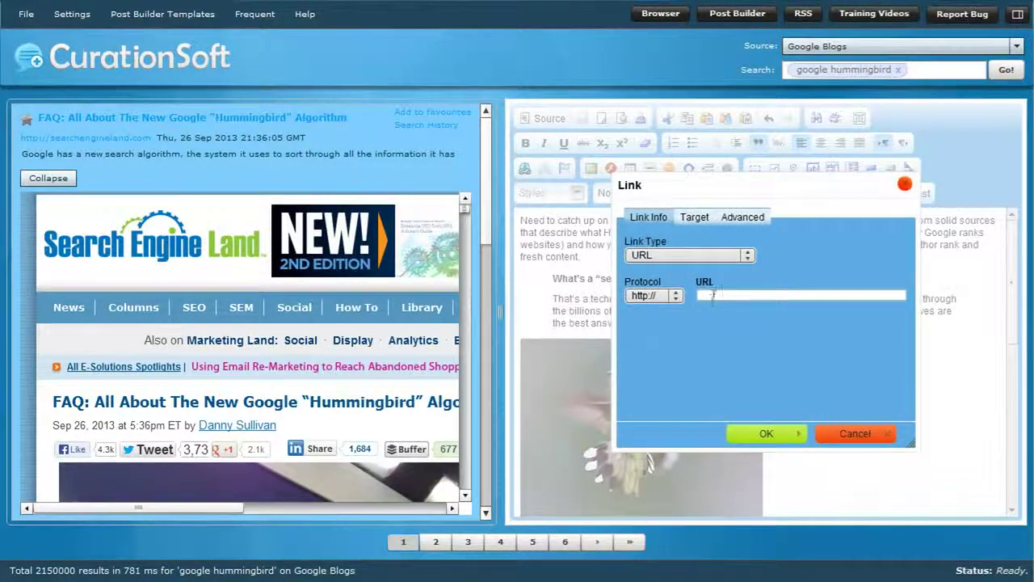
pyautogui.write('searchengineland.com/google-hummingbird-172816')
pyautogui.click(766, 433)
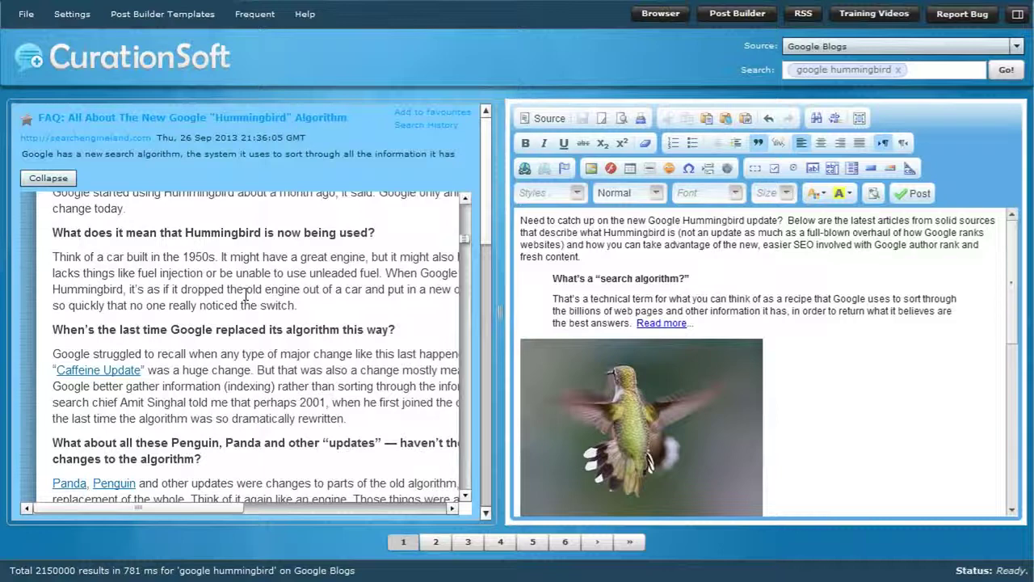
# - Switch the search source to YouTube and expand the first result, "Semantic Search and Google Hummingbird"
pyautogui.click(897, 46)
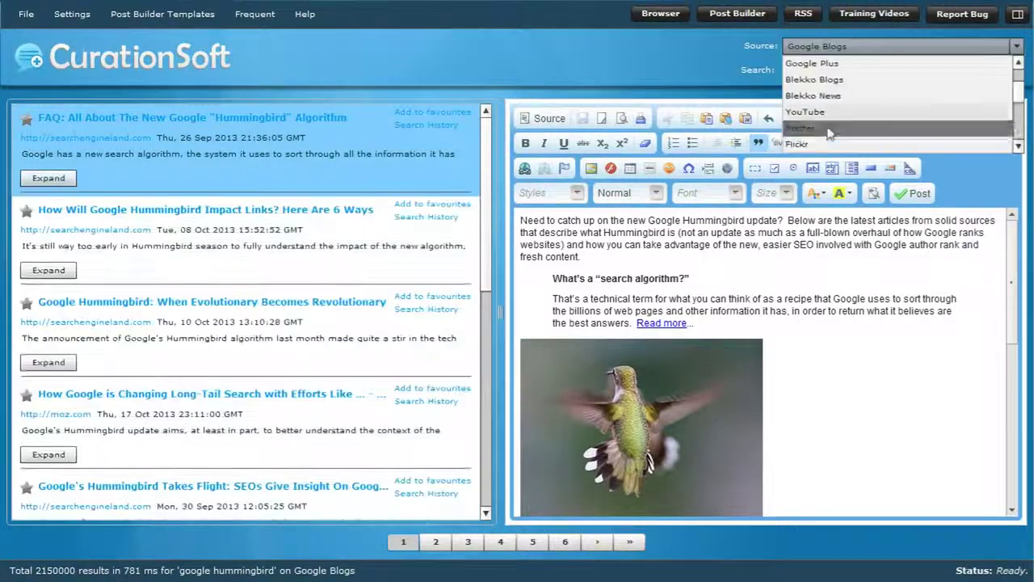
pyautogui.click(812, 109)
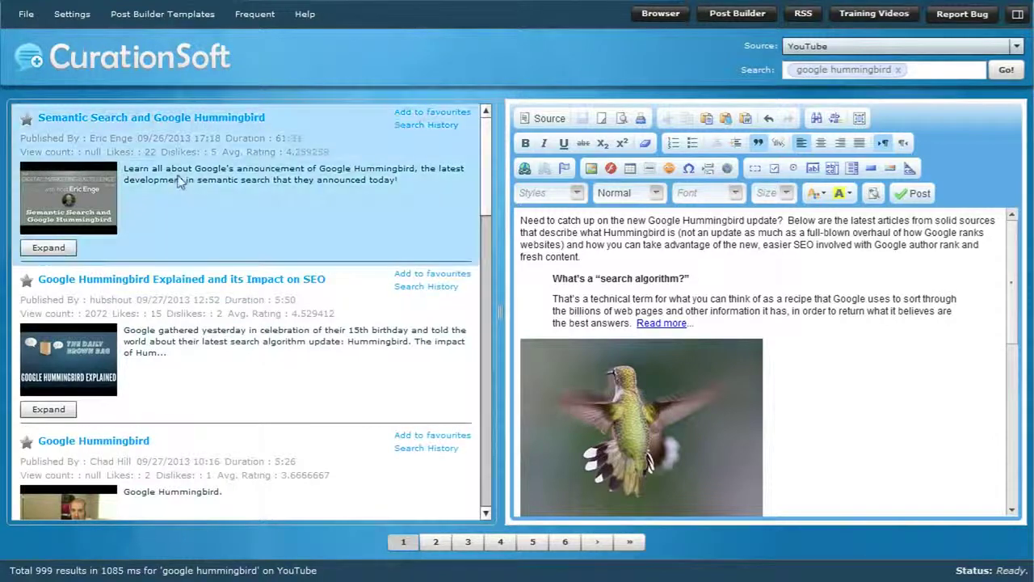
pyautogui.click(34, 250)
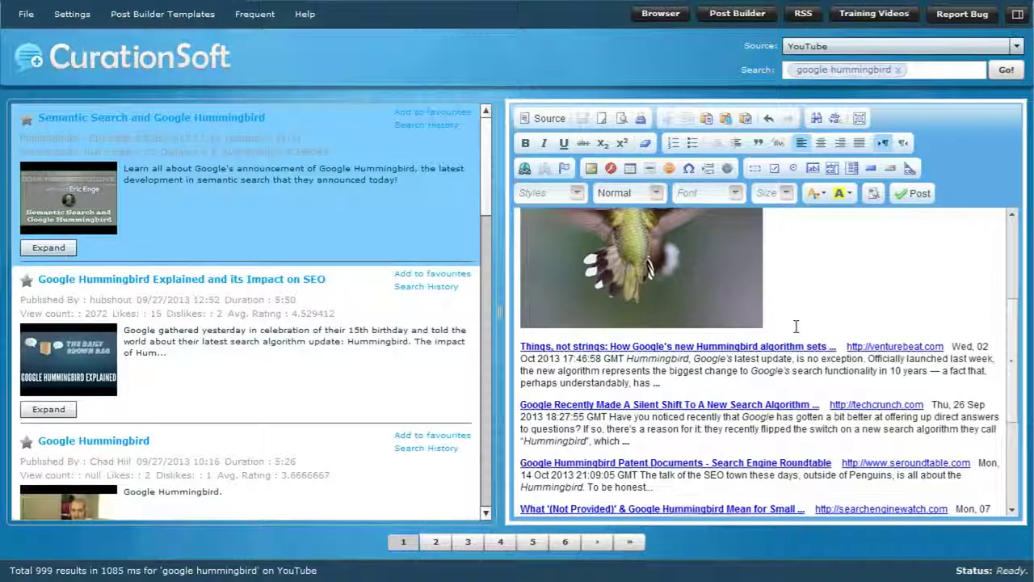
pyautogui.scroll(-1, 796, 325)
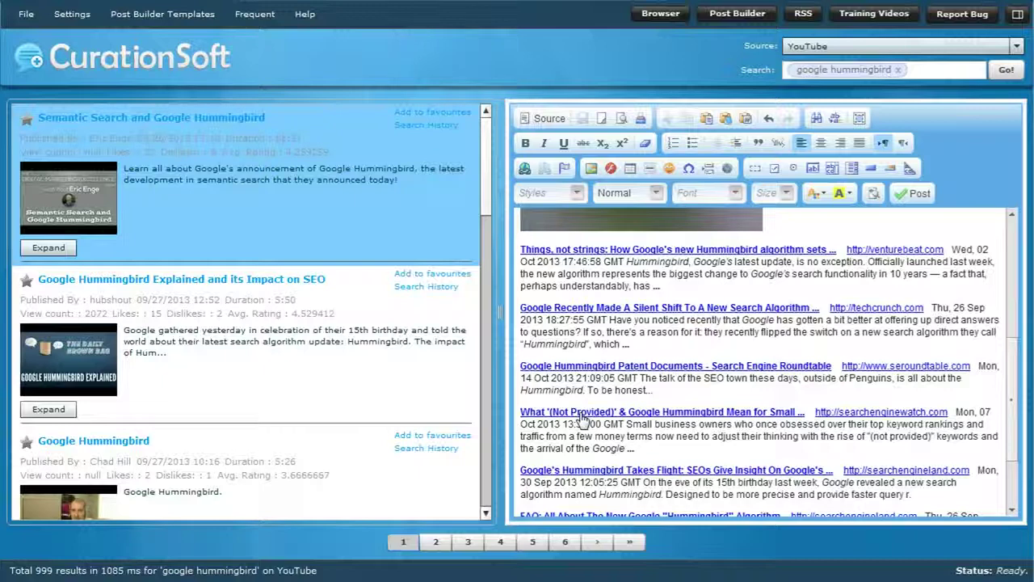
pyautogui.scroll(-3, 582, 420)
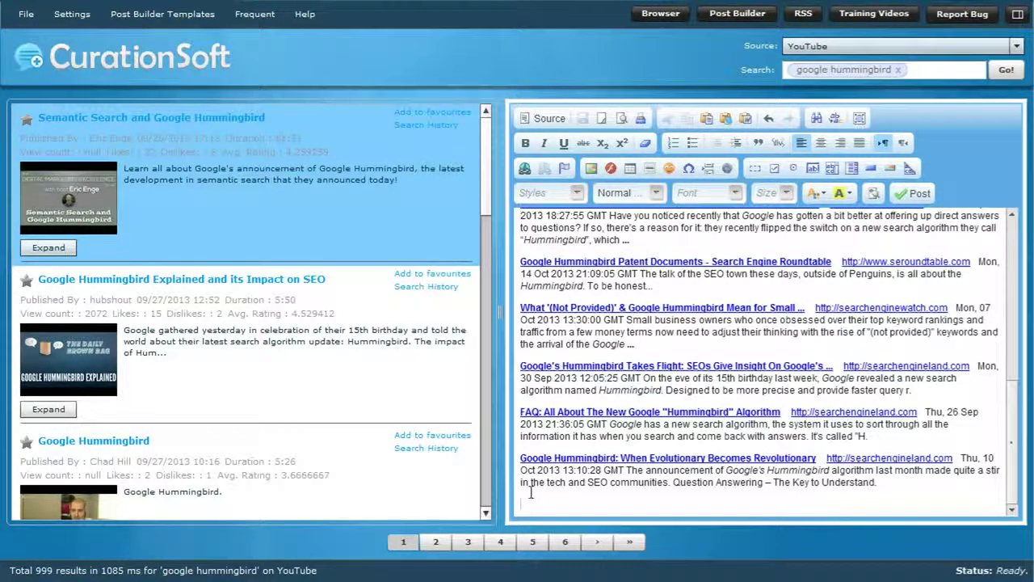
# - Leave the post templates unchanged and set the search source back to Google Blogs
pyautogui.click(153, 20)
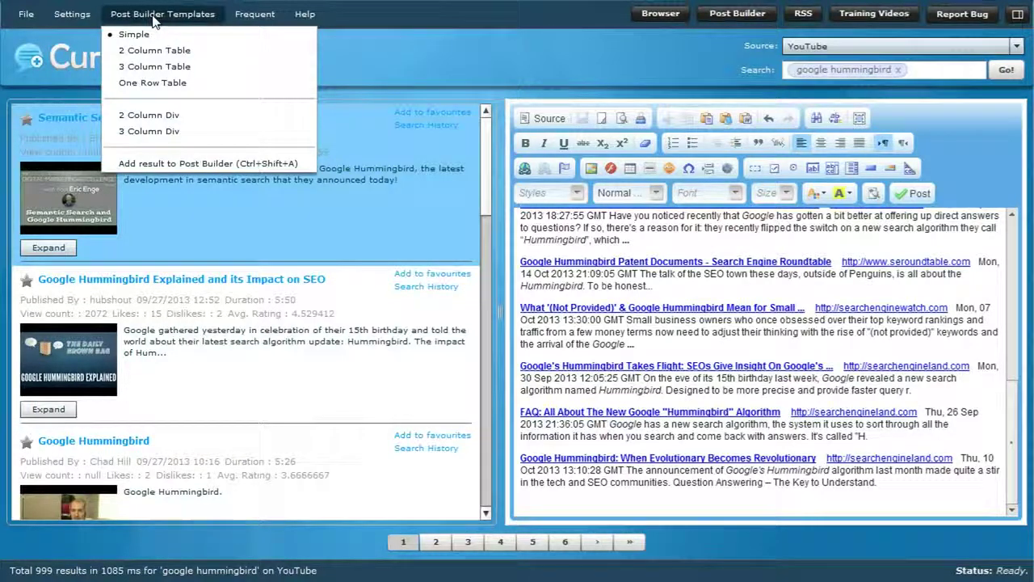
pyautogui.click(176, 115)
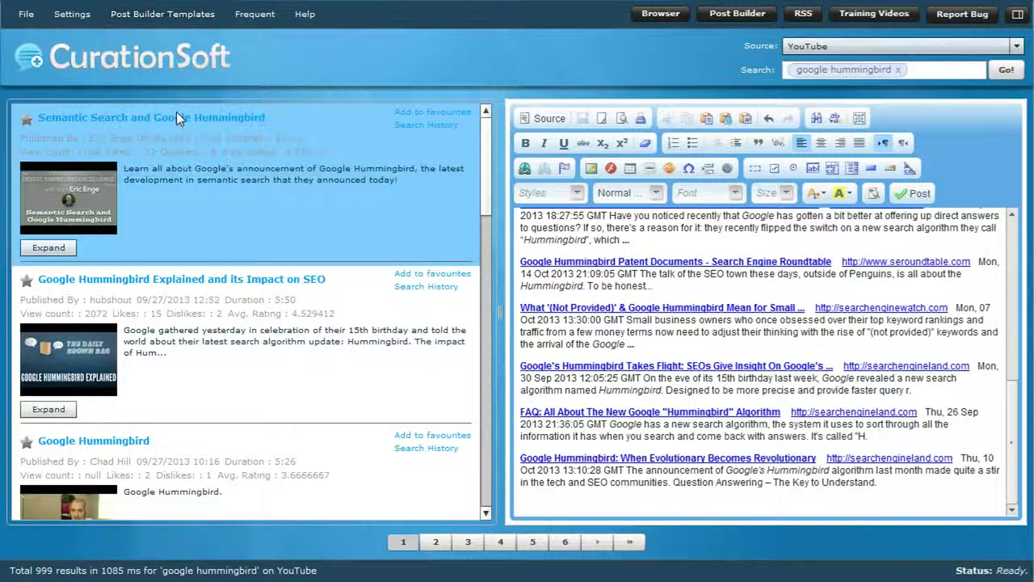
pyautogui.rightClick(212, 216)
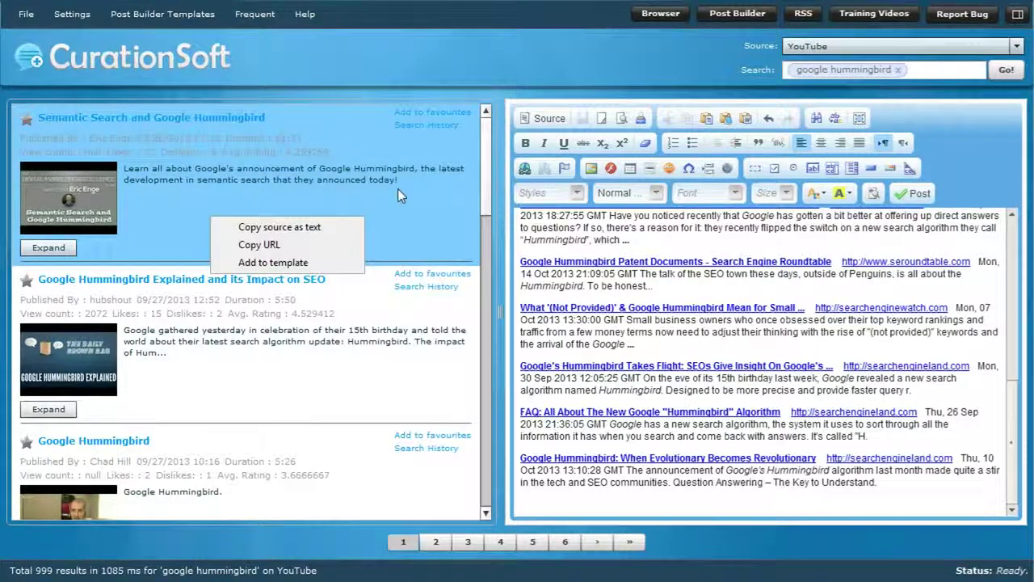
pyautogui.click(1016, 46)
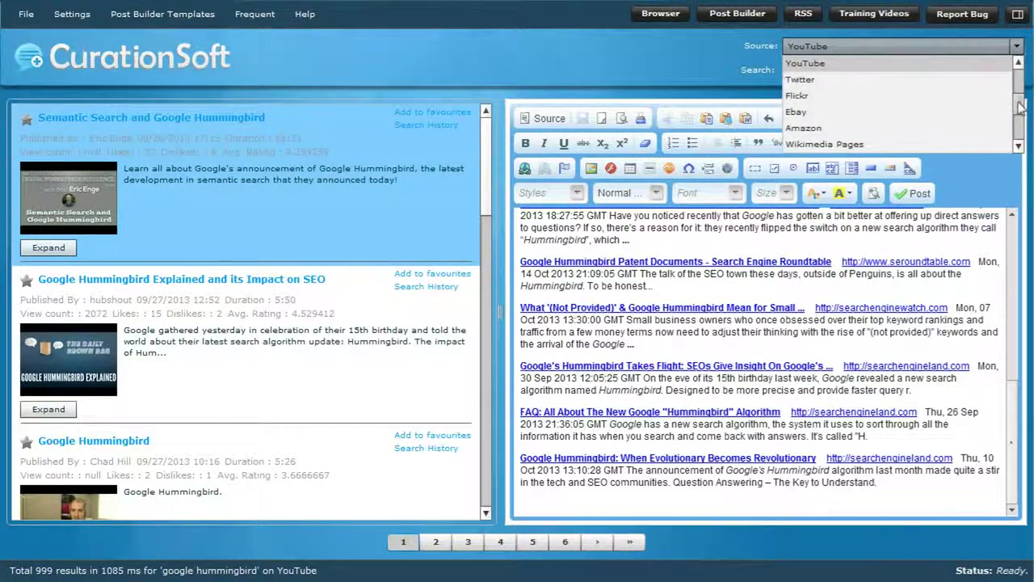
pyautogui.scroll(-2, 1002, 97)
pyautogui.click(860, 70)
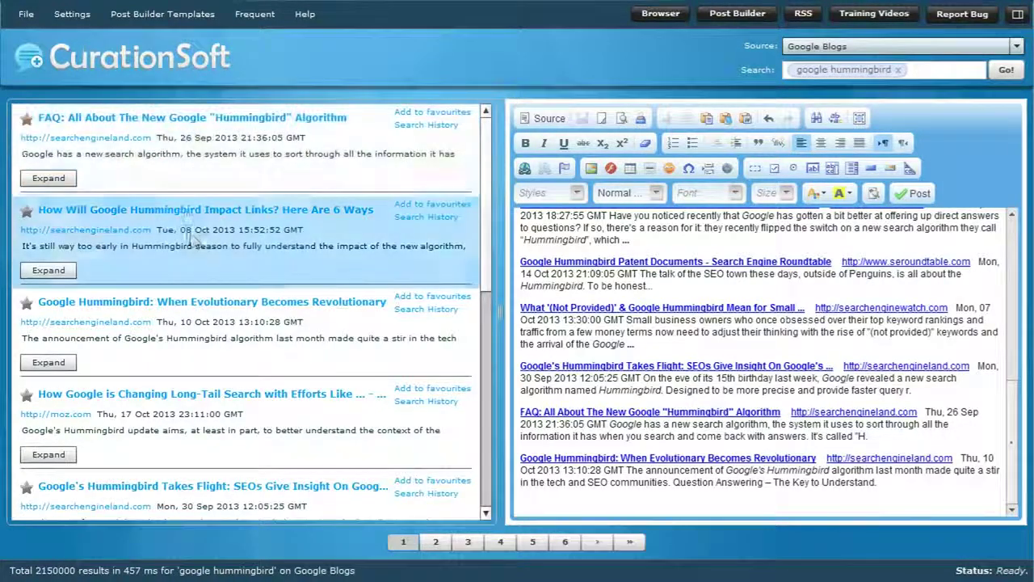
# - Below the last entry, add the FAQ and Impact Links articles as a 2 Column Div block
pyautogui.click(527, 499)
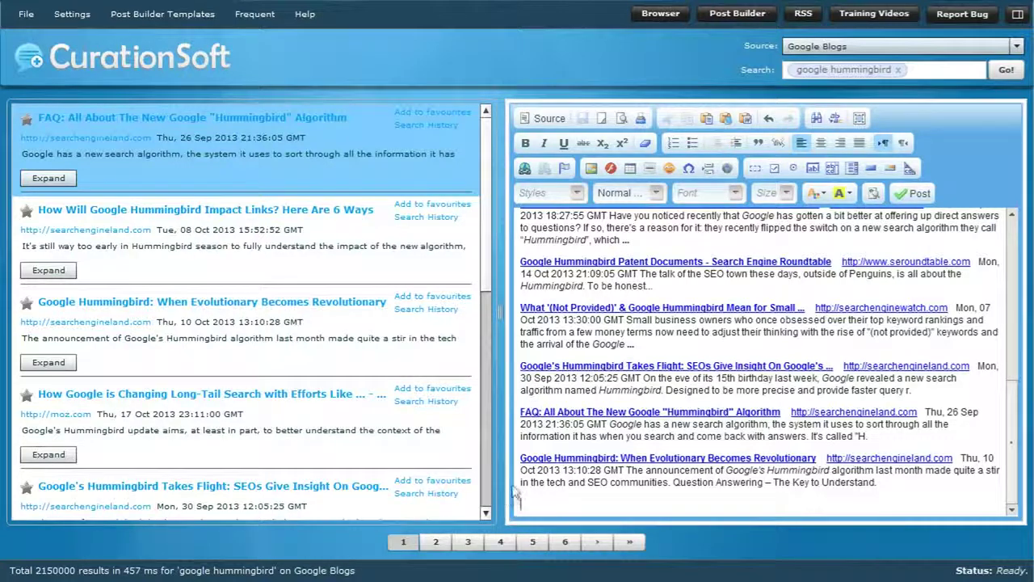
pyautogui.click(171, 16)
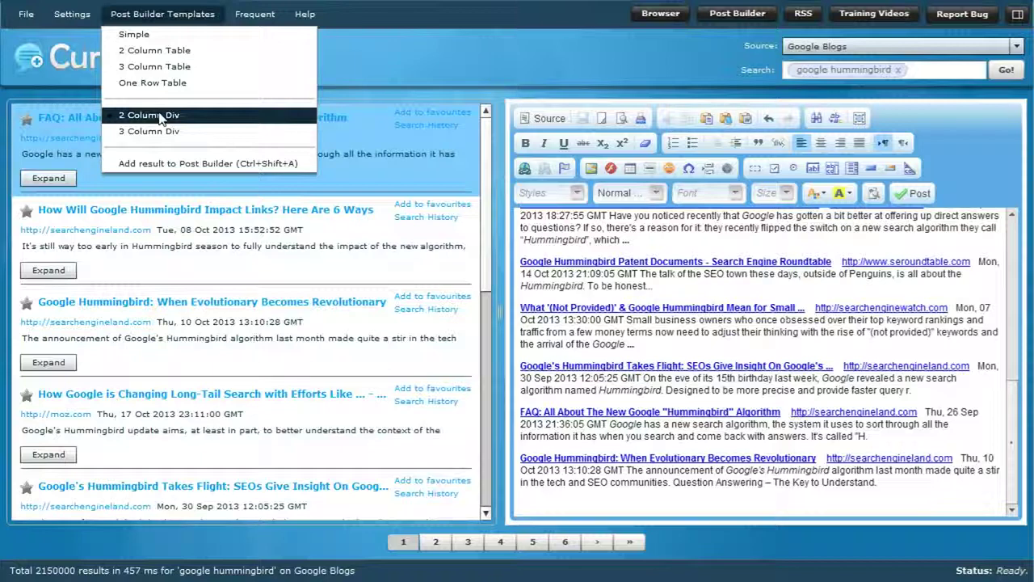
pyautogui.click(146, 166)
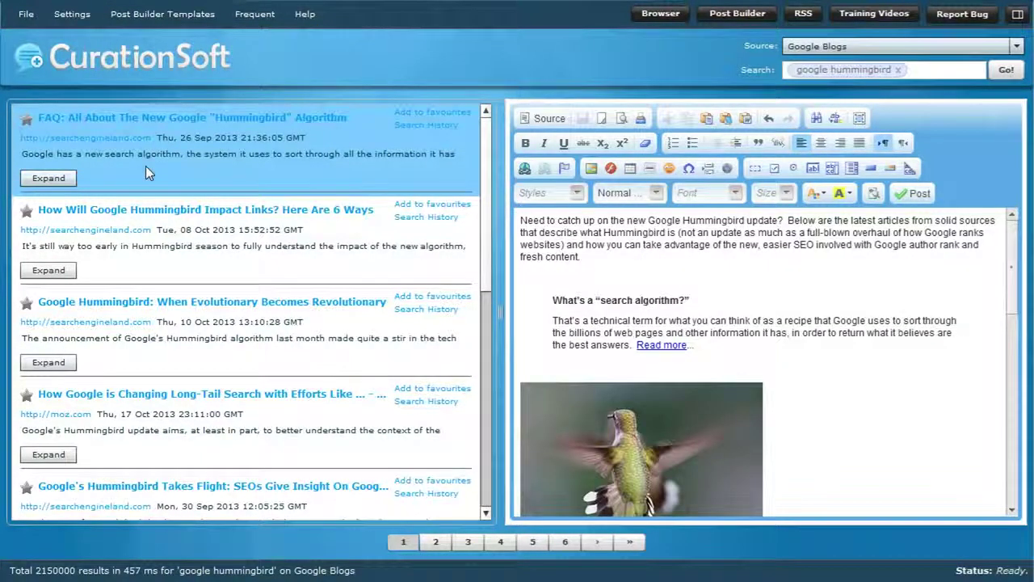
pyautogui.scroll(-10, 834, 345)
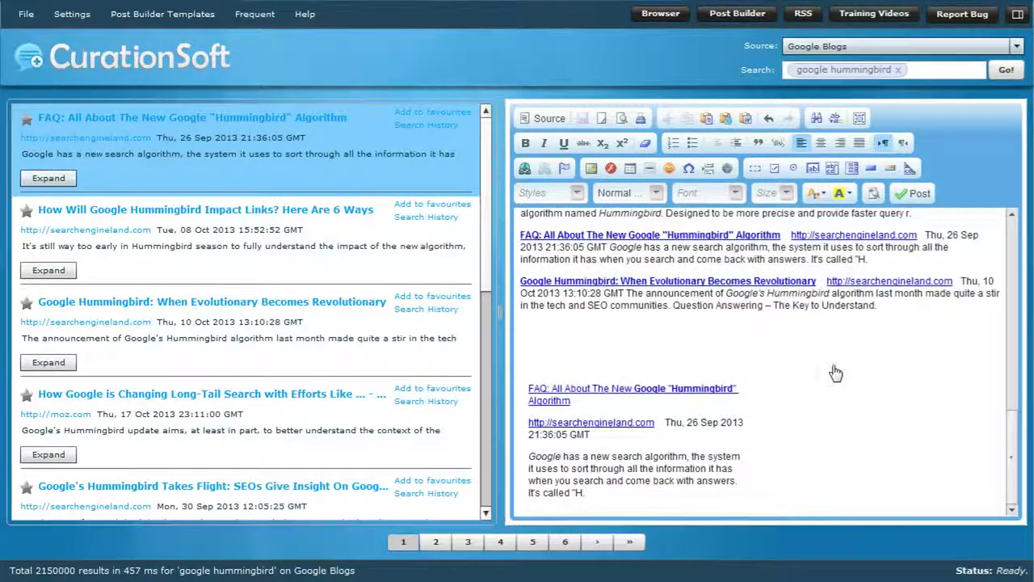
pyautogui.click(306, 247)
pyautogui.click(166, 14)
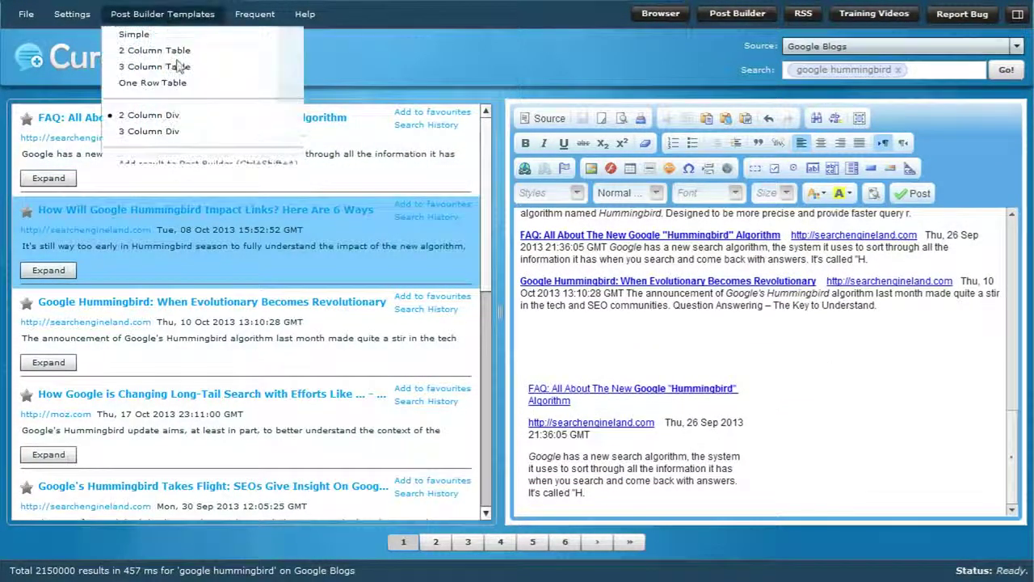
pyautogui.click(186, 163)
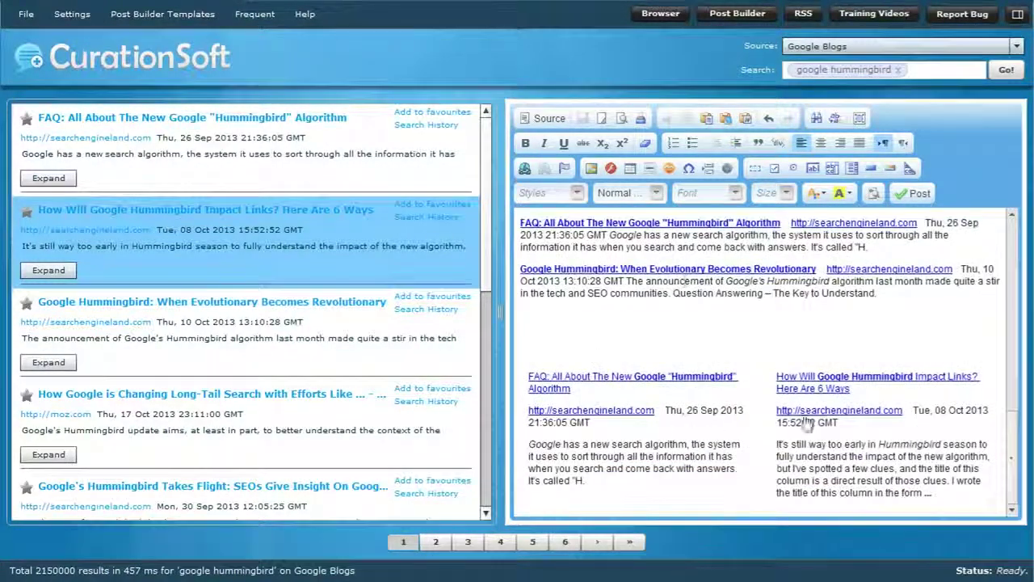
pyautogui.scroll(-2, 768, 389)
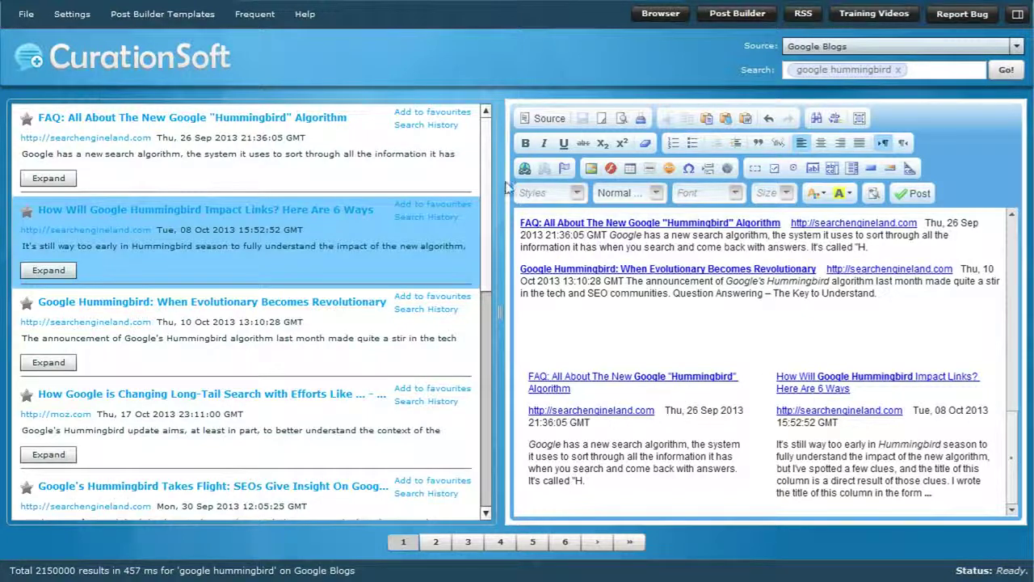
# - Change the search source to YouTube
pyautogui.click(1016, 46)
pyautogui.scroll(-1, 876, 125)
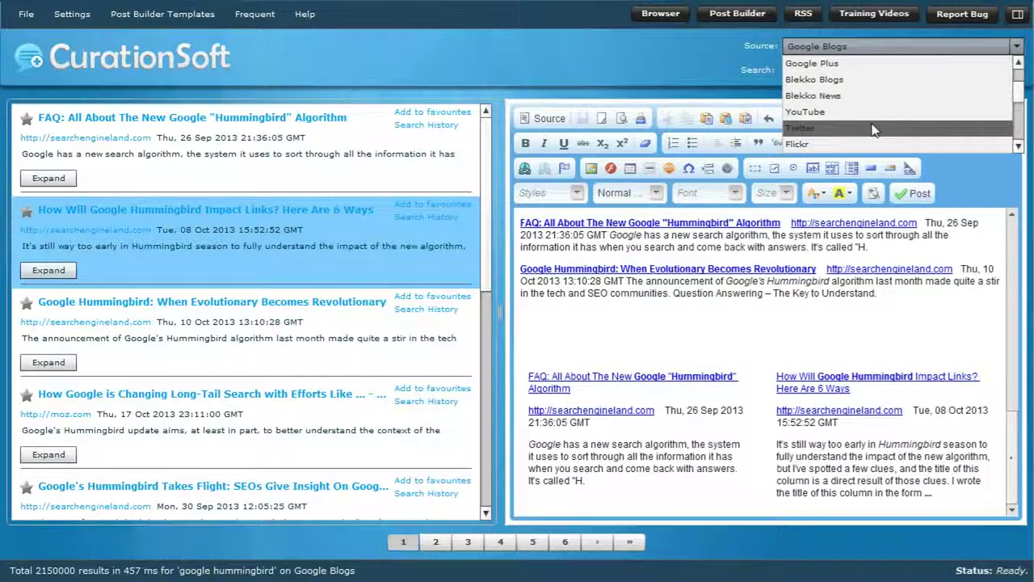
pyautogui.click(828, 118)
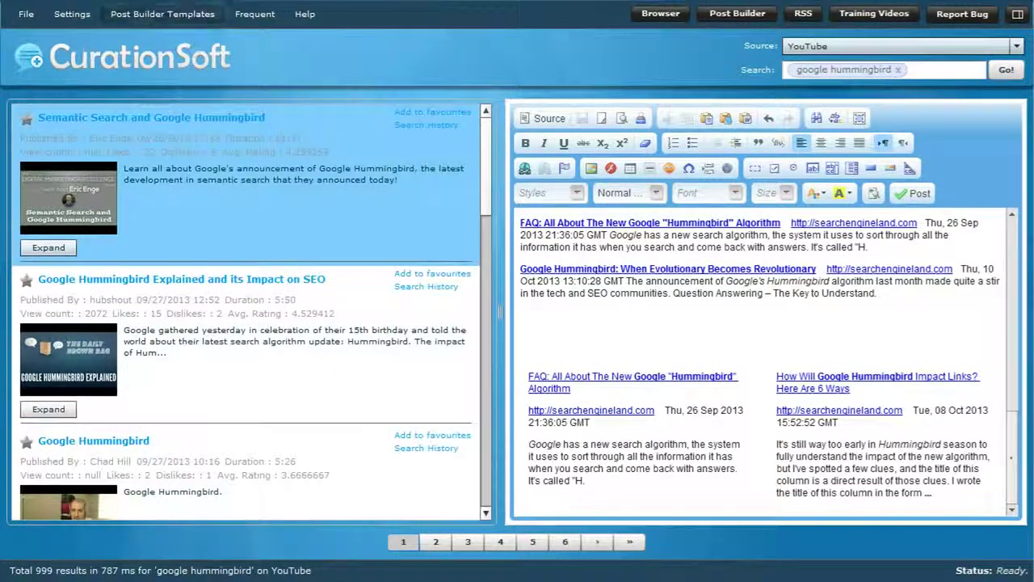
# - Add the Semantic Search and Hummingbird Explained videos to the post
pyautogui.click(184, 15)
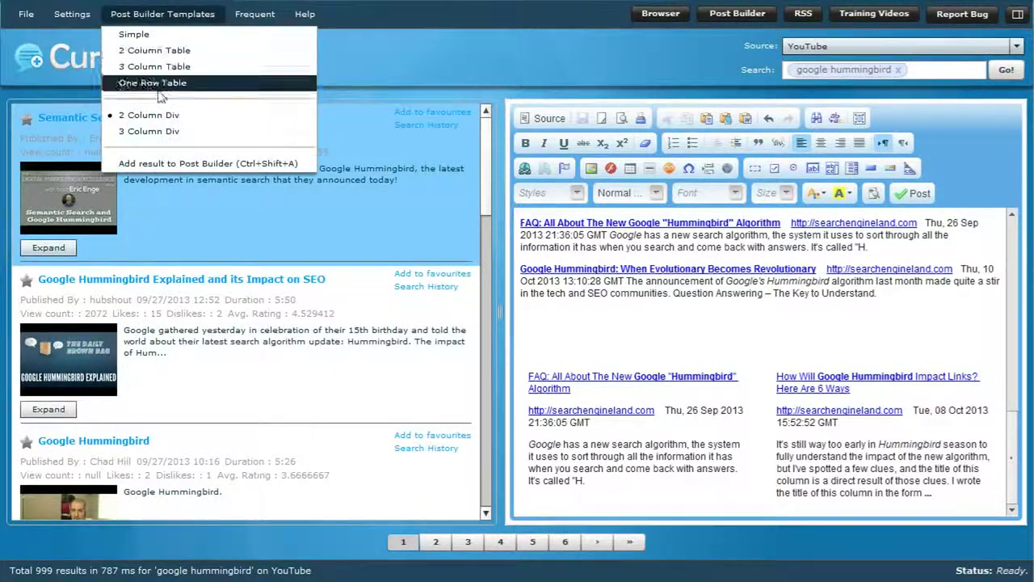
pyautogui.click(170, 167)
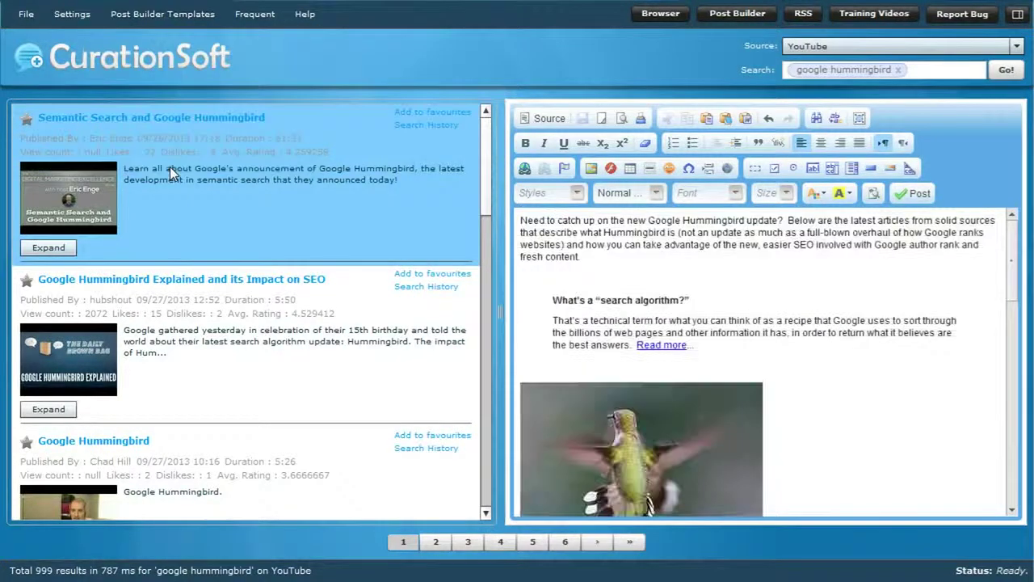
pyautogui.scroll(-5, 669, 371)
pyautogui.scroll(-3, 669, 374)
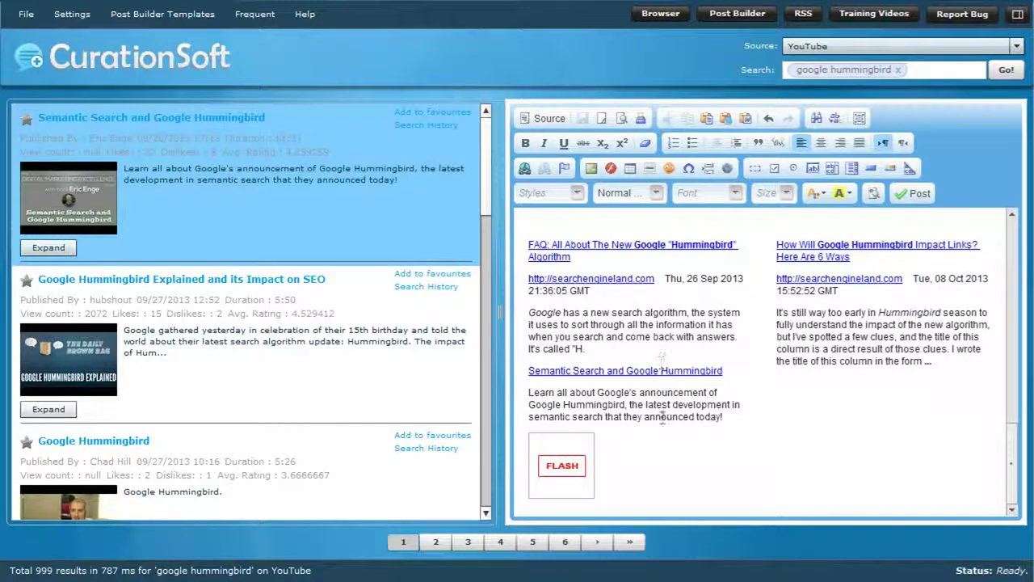
pyautogui.click(276, 355)
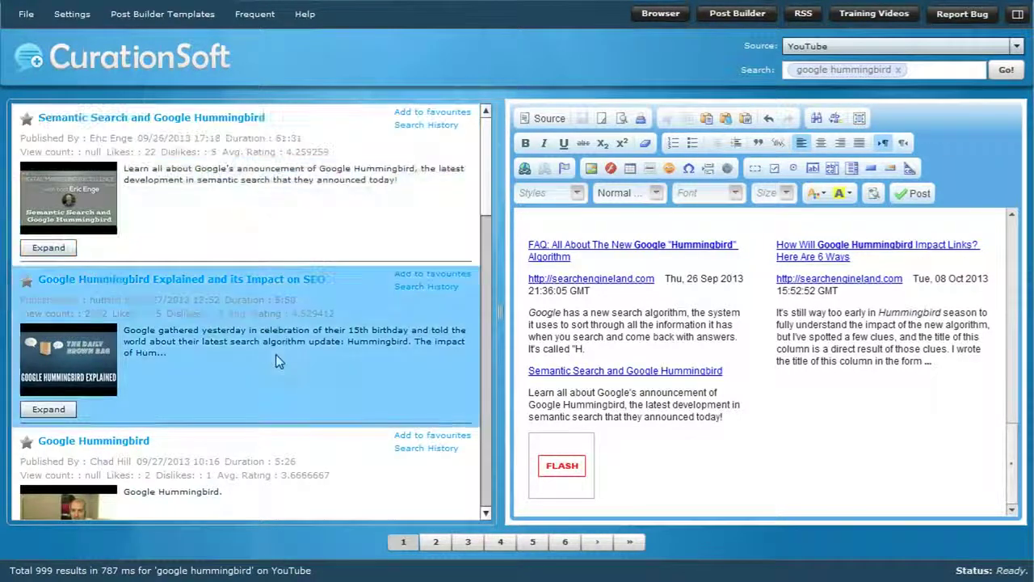
pyautogui.click(163, 14)
pyautogui.click(178, 164)
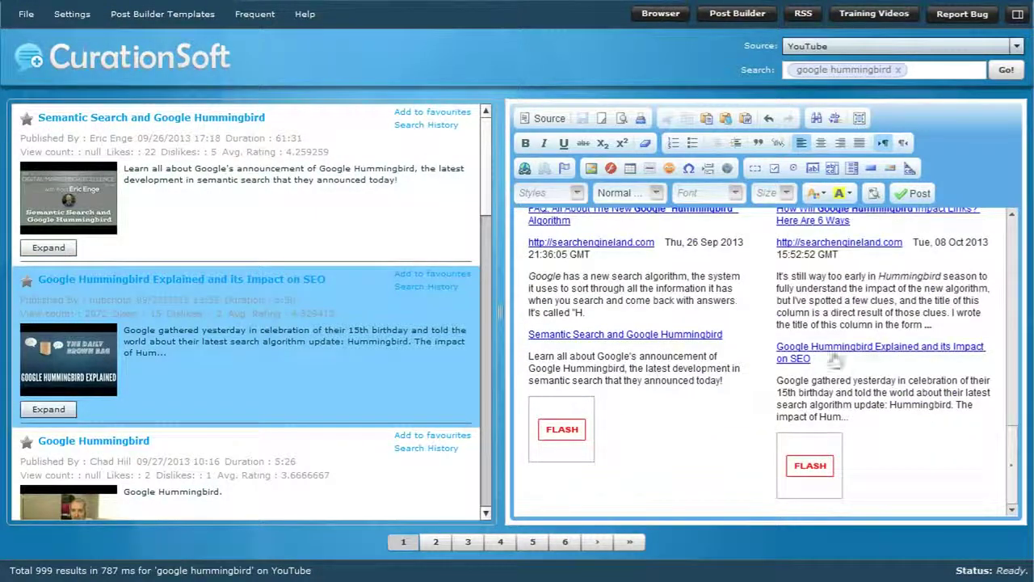
# - Review the post, then clear the editor to a blank page
pyautogui.scroll(3, 635, 317)
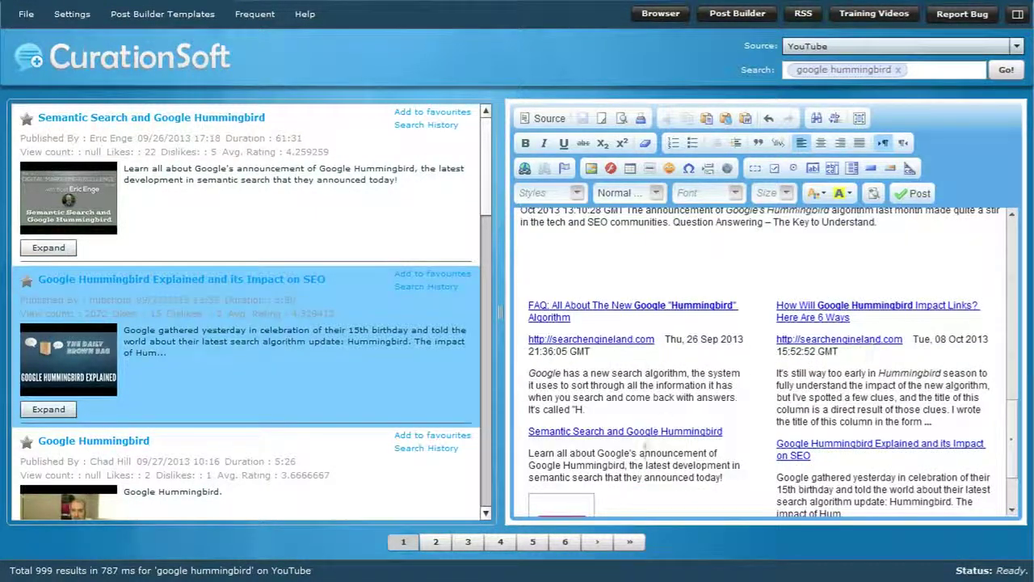
pyautogui.scroll(-3, 645, 453)
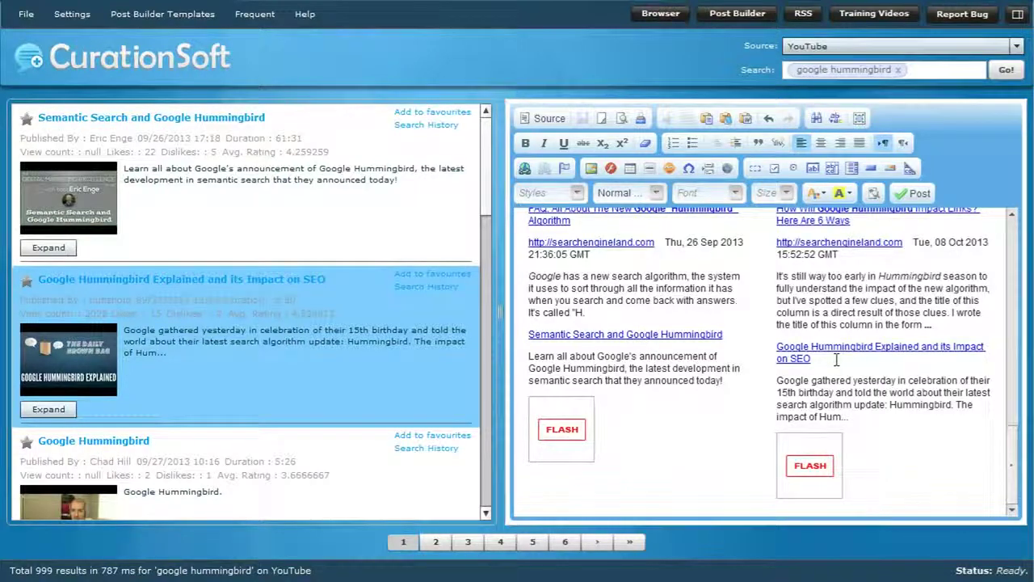
pyautogui.scroll(15, 837, 359)
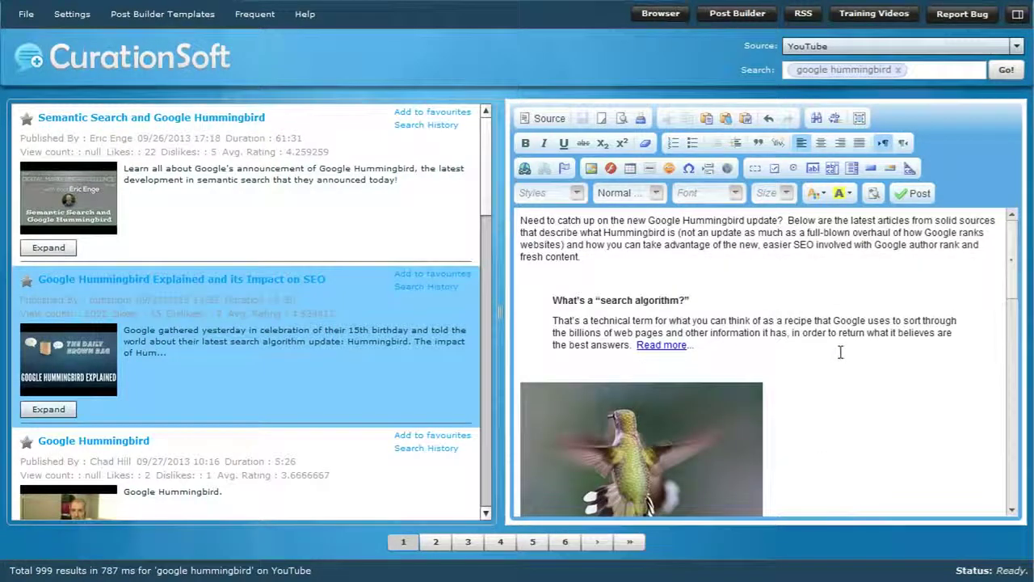
pyautogui.click(602, 119)
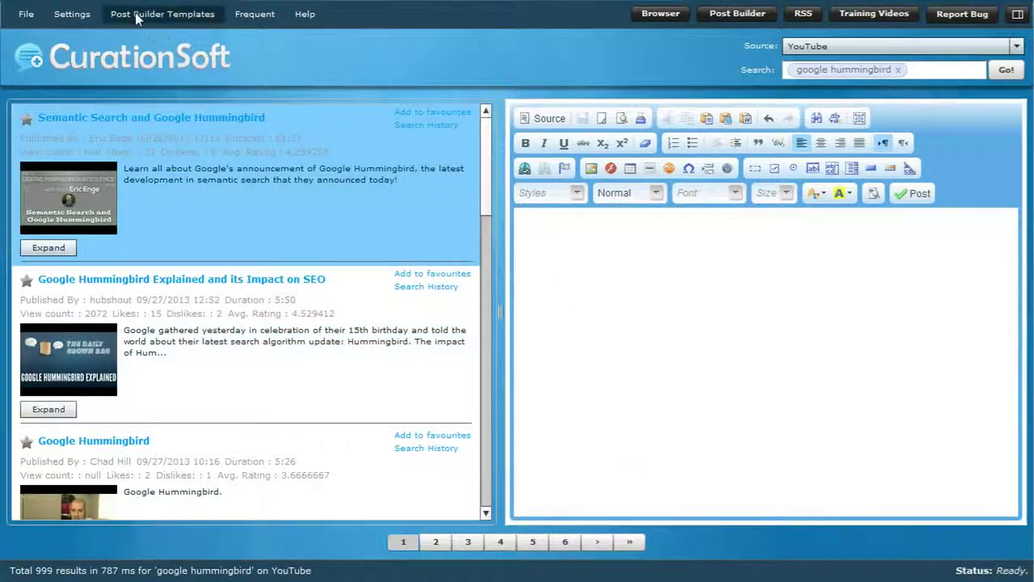
# - Add the Semantic Search and Hummingbird Explained videos side by side in two columns
pyautogui.click(173, 12)
pyautogui.click(165, 163)
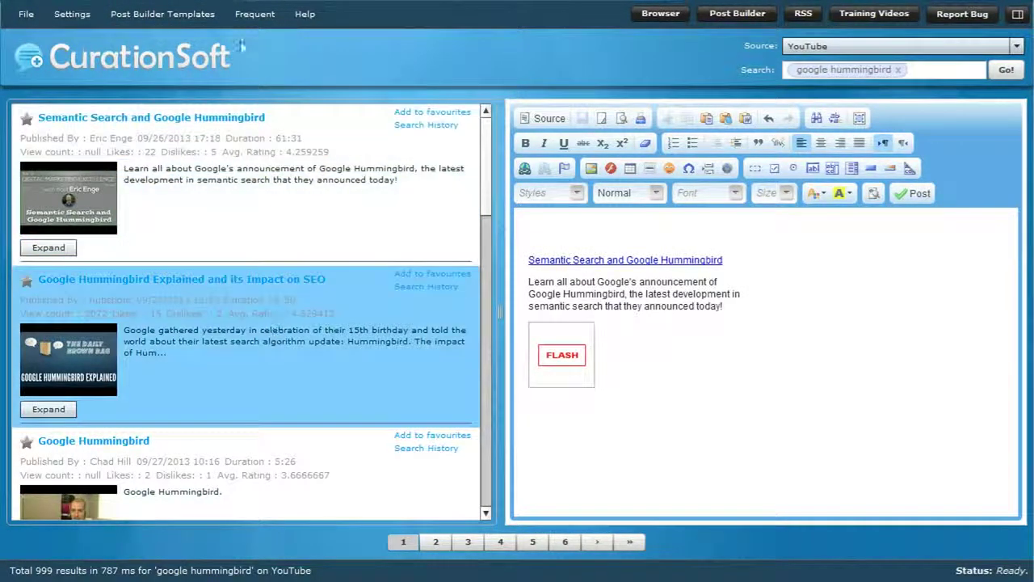
pyautogui.click(173, 14)
pyautogui.click(170, 163)
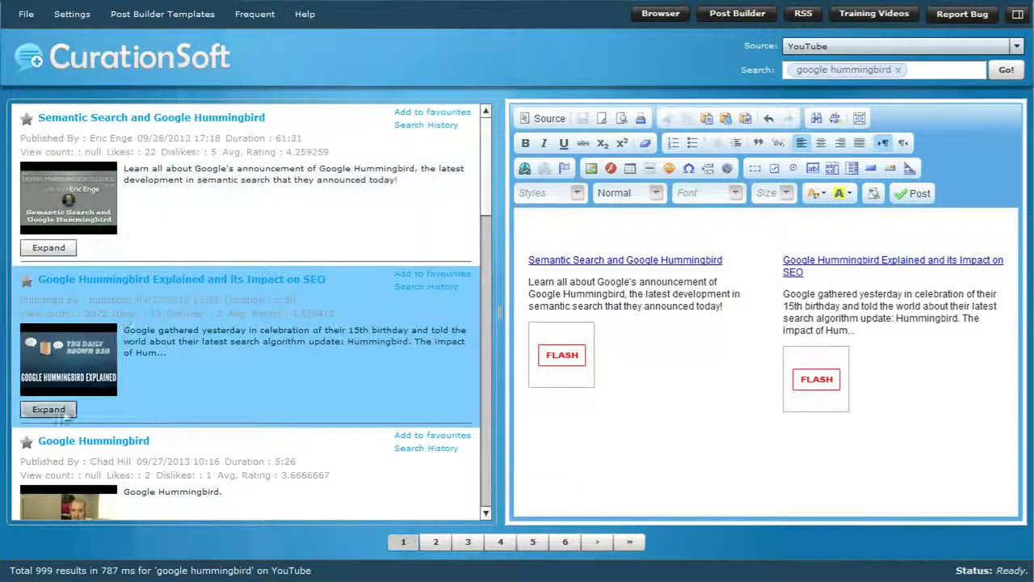
pyautogui.click(171, 20)
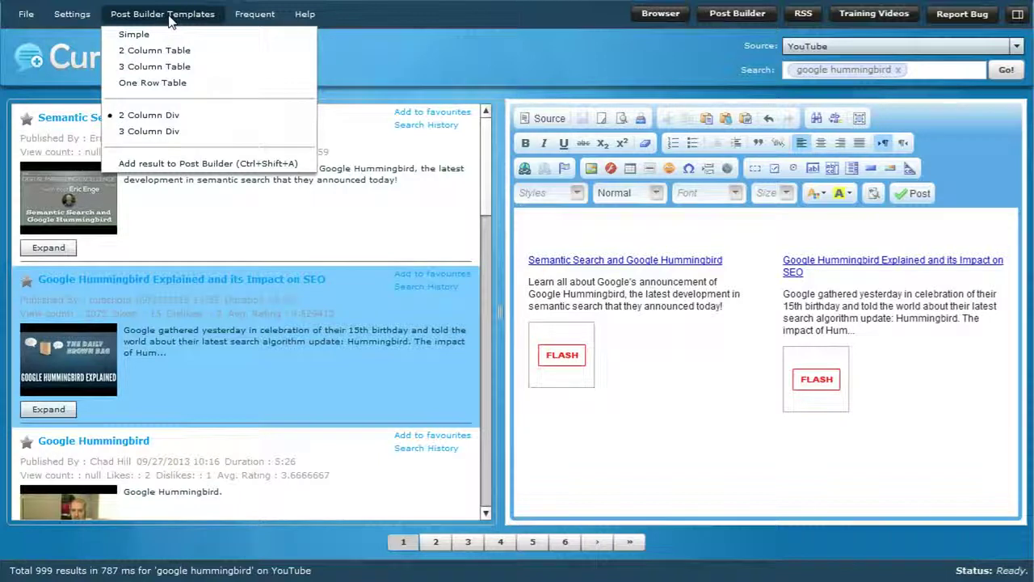
pyautogui.click(171, 20)
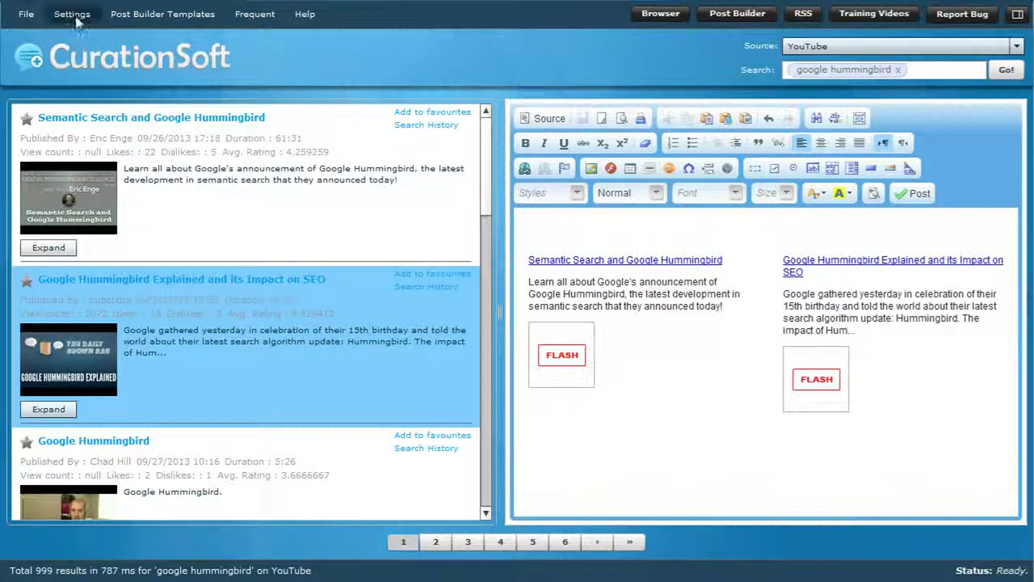
# - Open Settings > Options on the Sources tab and move the dialog to the top-left corner
pyautogui.click(72, 12)
pyautogui.click(77, 31)
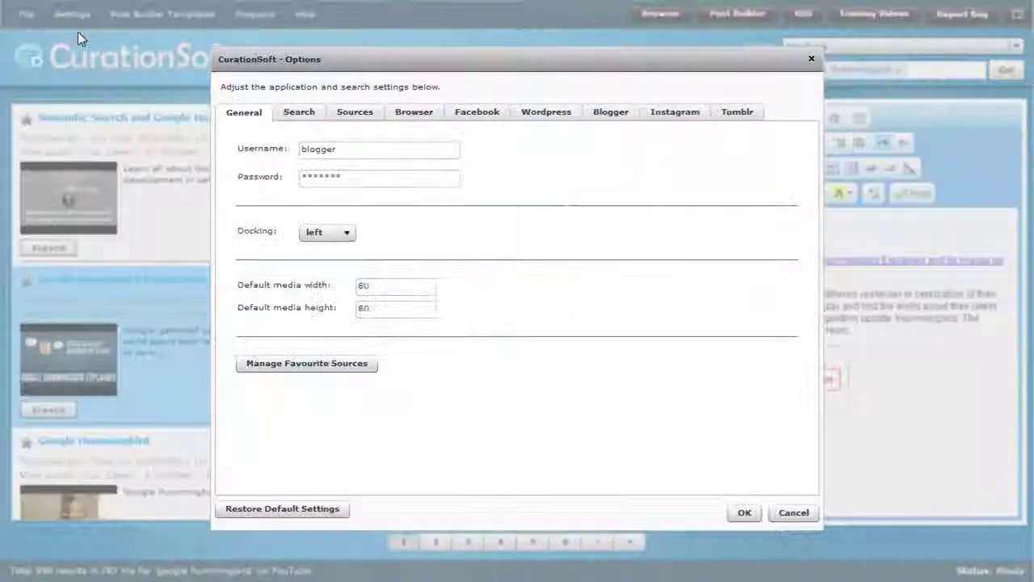
pyautogui.click(361, 114)
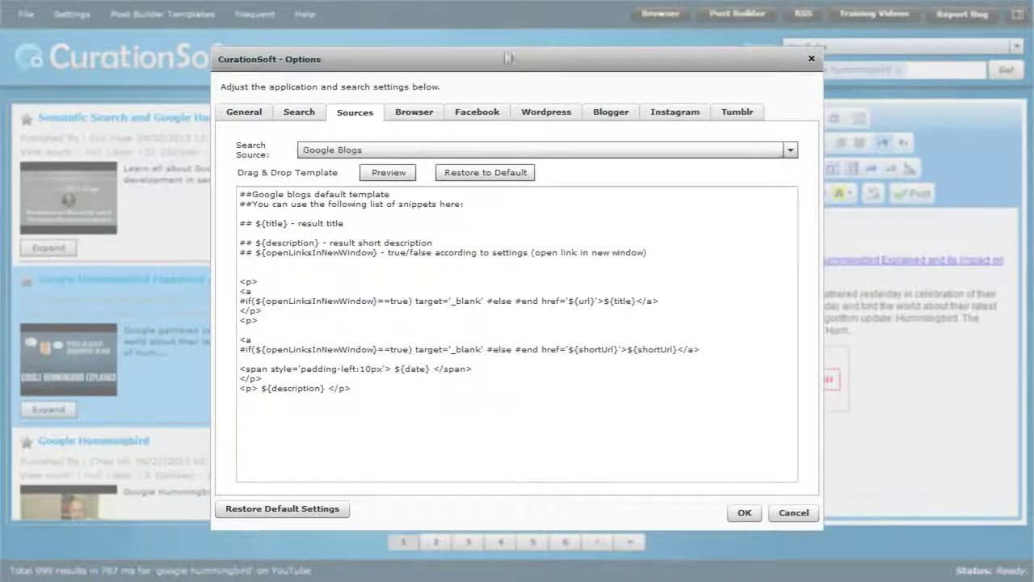
pyautogui.moveTo(517, 63); pyautogui.dragTo(313, 3)
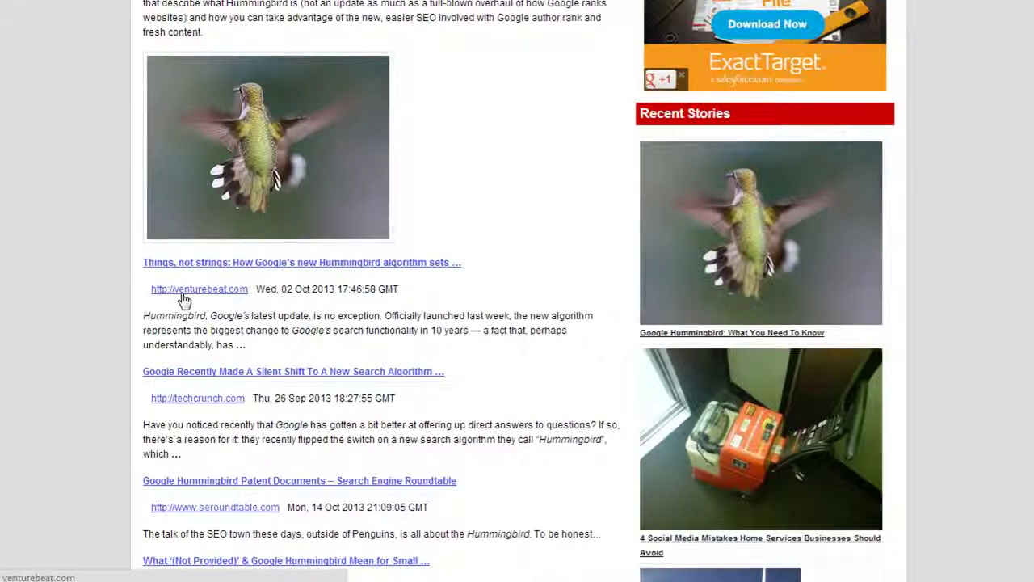
pyautogui.moveTo(144, 315); pyautogui.dragTo(283, 347)
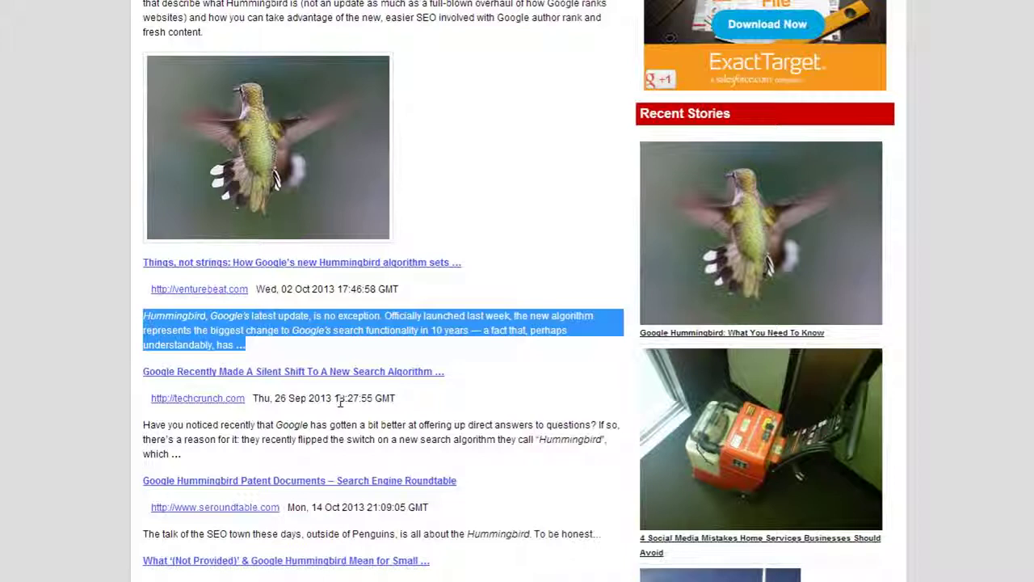
pyautogui.moveTo(185, 455); pyautogui.dragTo(144, 422)
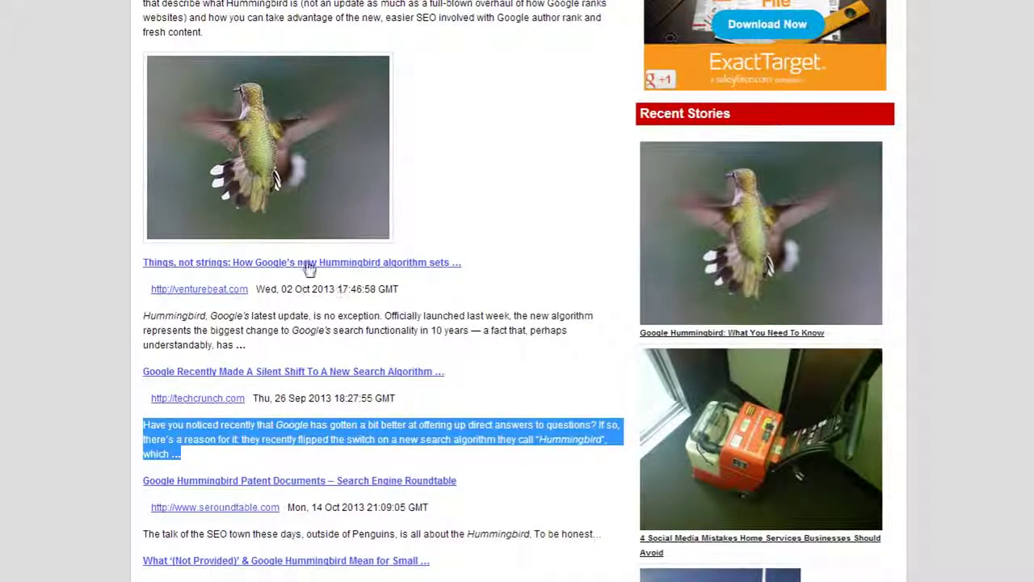
pyautogui.moveTo(139, 293)
pyautogui.mouseDown()
pyautogui.moveTo(452, 295)
pyautogui.moveTo(150, 292)
pyautogui.mouseUp()
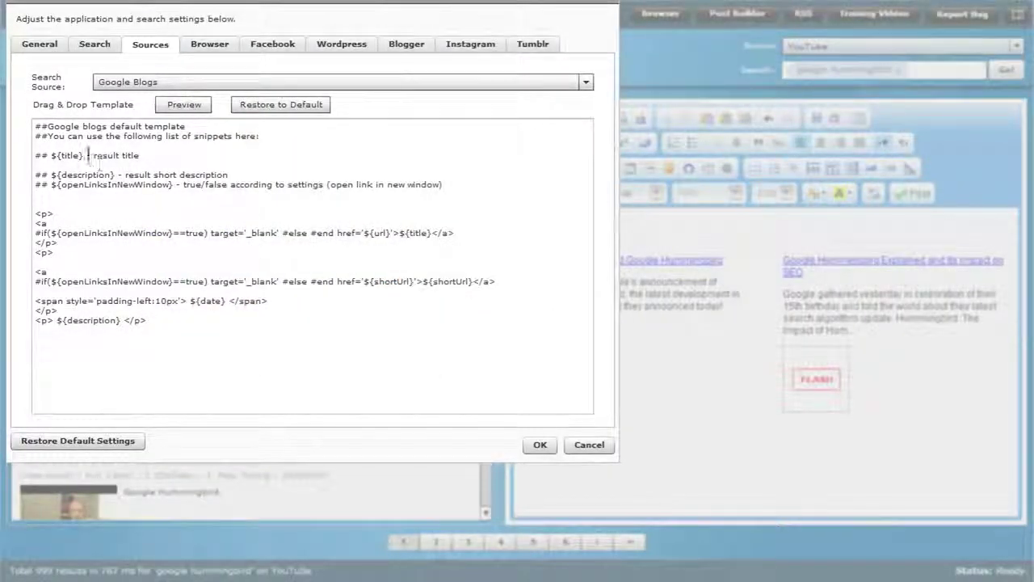
# - Show the Blekko Blogs result template, going through Google Plus in the source list
pyautogui.click(62, 155)
pyautogui.click(150, 82)
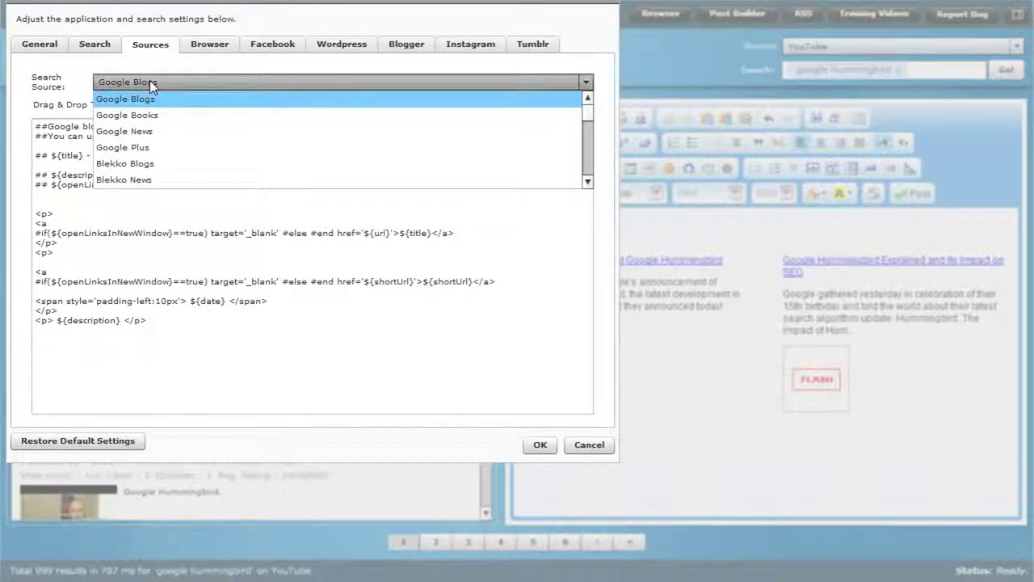
pyautogui.click(139, 154)
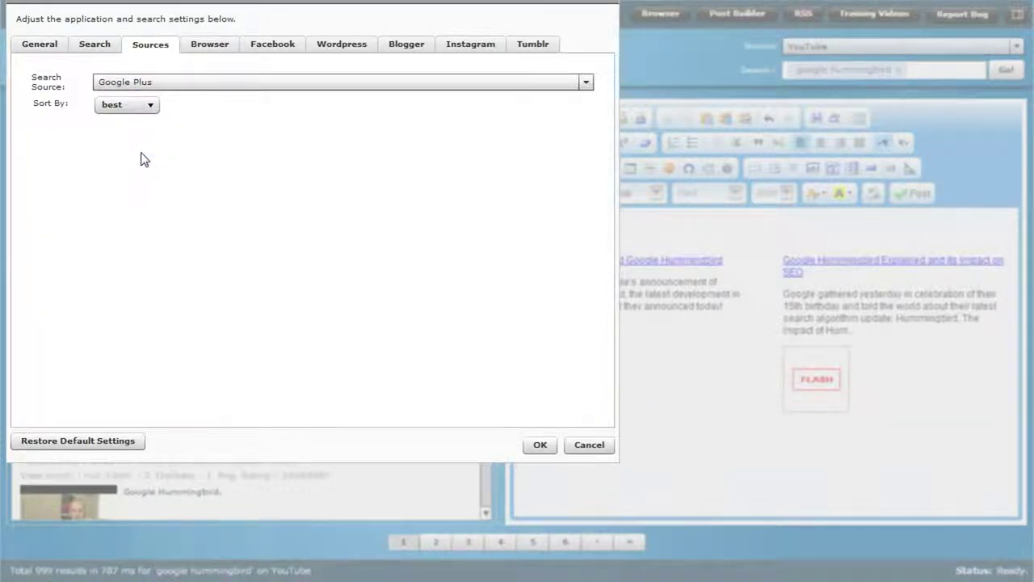
pyautogui.press('Down')
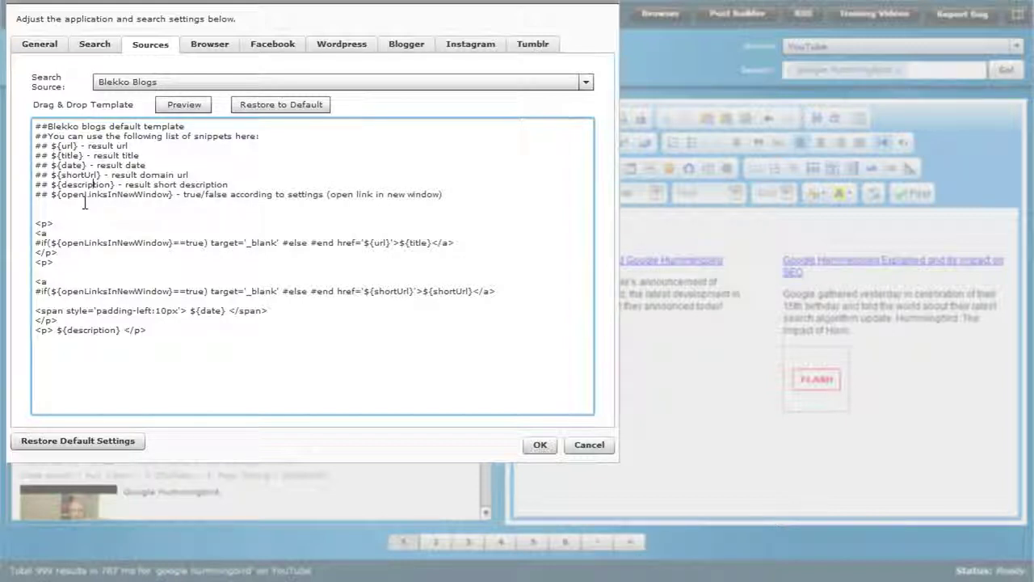
pyautogui.moveTo(146, 164); pyautogui.dragTo(35, 165)
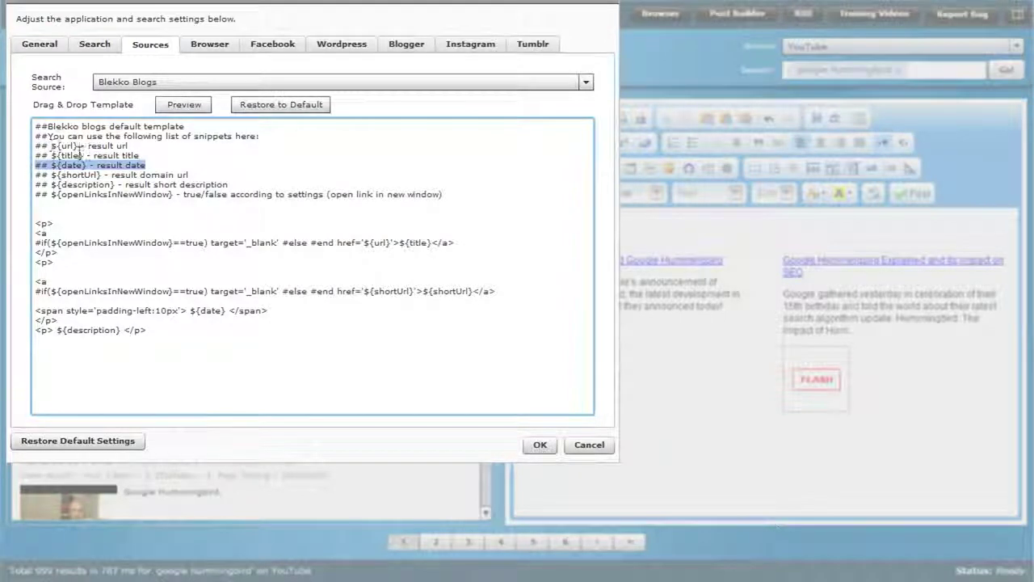
pyautogui.click(189, 175)
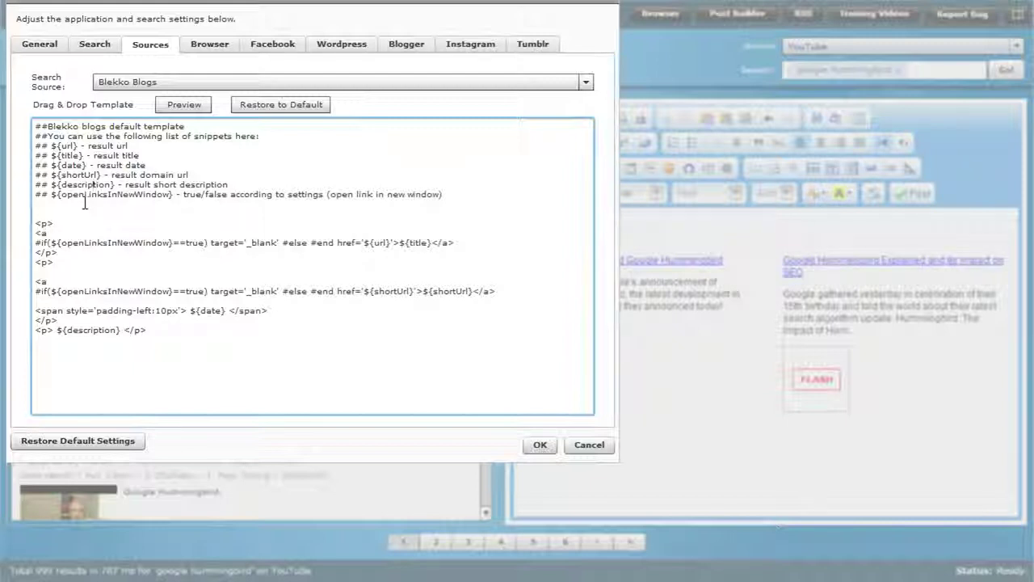
pyautogui.click(279, 47)
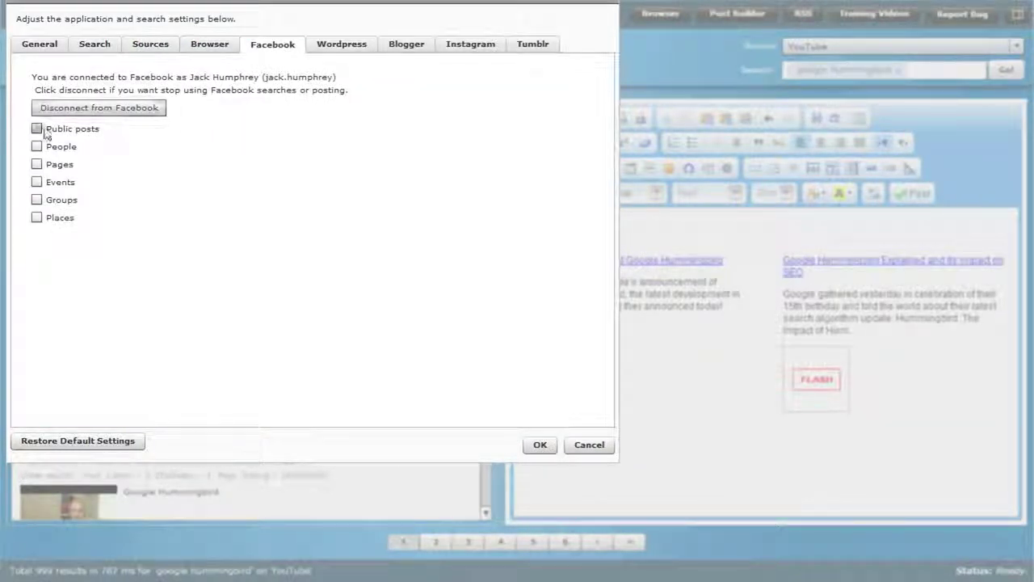
# - Tick Public posts, People, Pages, Events, Groups and Places for Facebook searches
pyautogui.click(36, 129)
pyautogui.click(36, 146)
pyautogui.click(36, 164)
pyautogui.click(37, 200)
pyautogui.click(36, 217)
pyautogui.click(36, 182)
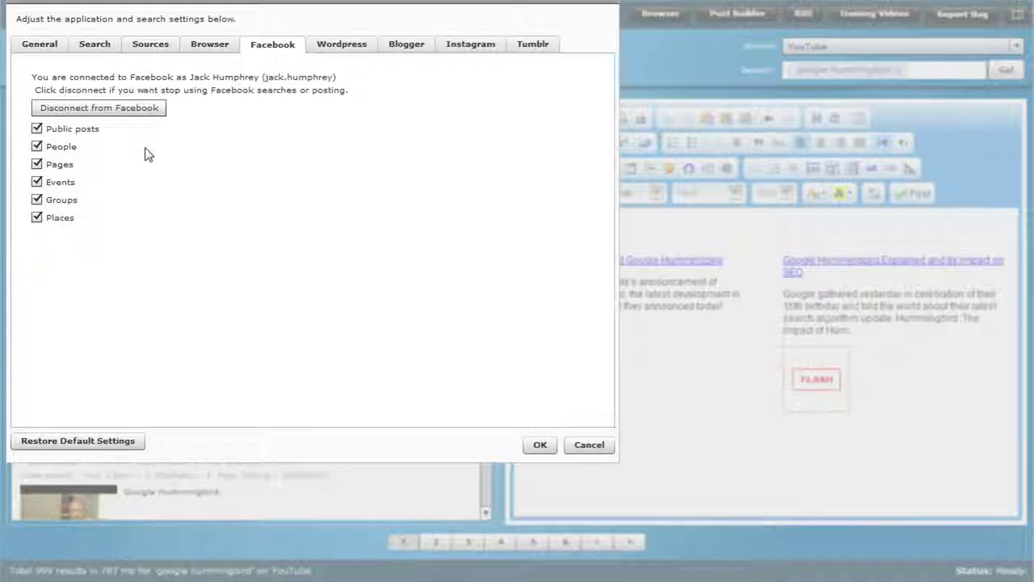
pyautogui.click(362, 45)
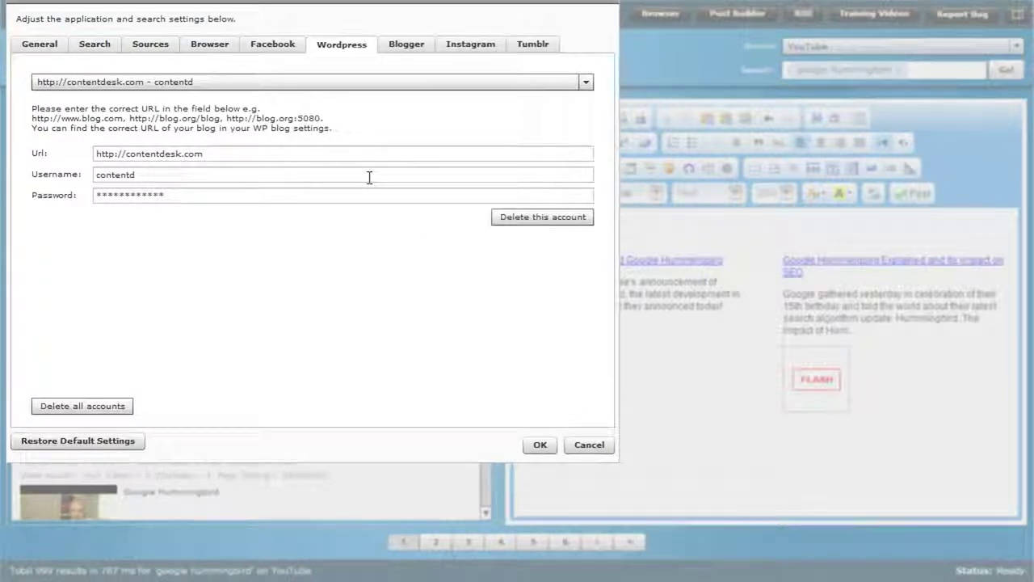
# - Review the Blogger, Tumblr, Instagram, Search and General option tabs, then close Options
pyautogui.click(410, 44)
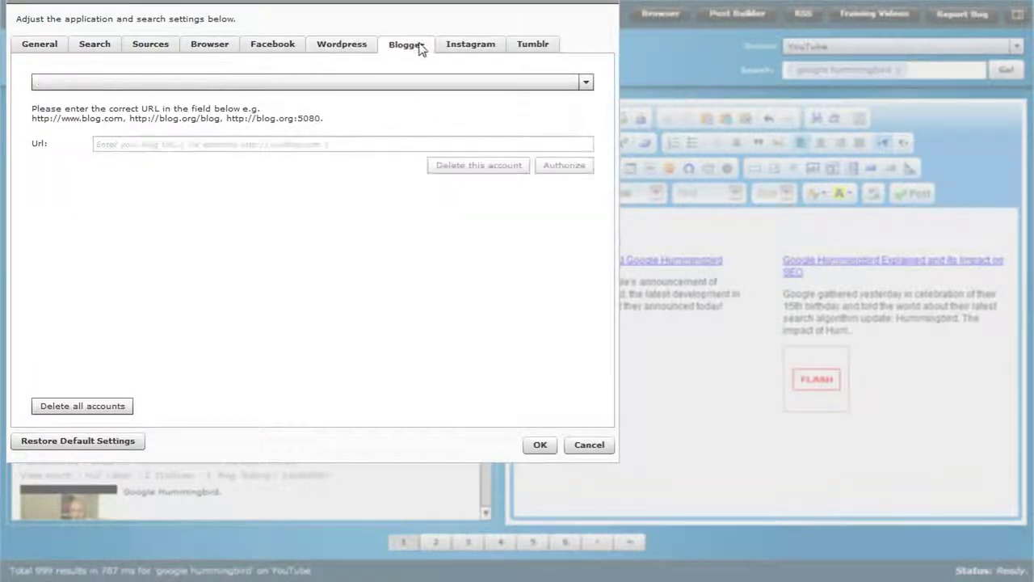
pyautogui.click(532, 44)
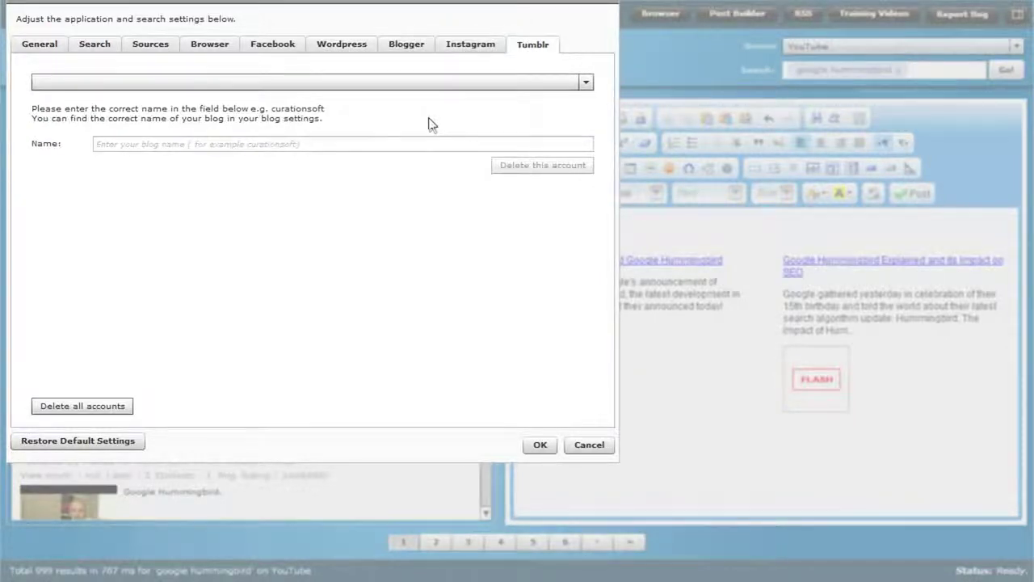
pyautogui.click(475, 47)
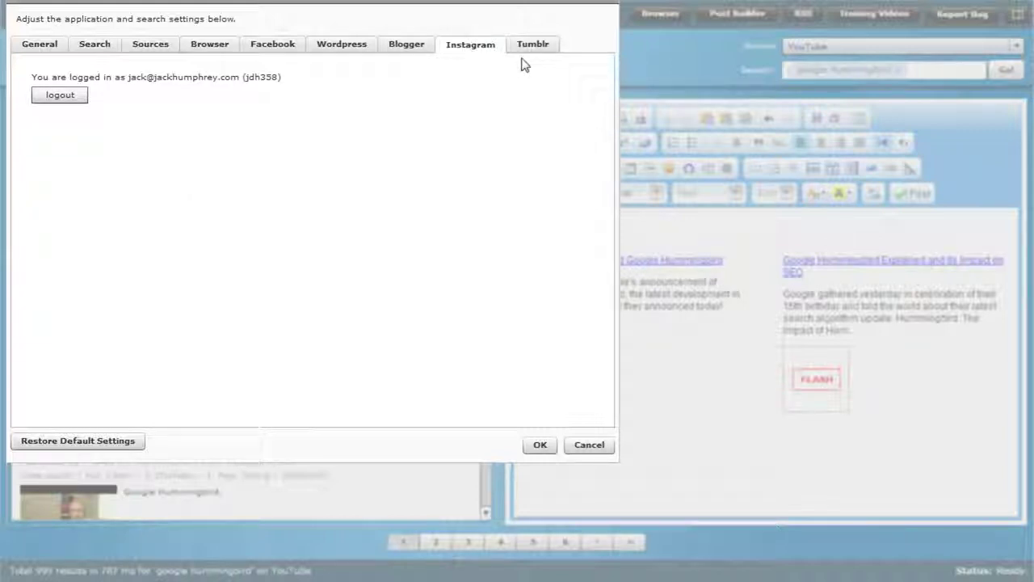
pyautogui.click(87, 49)
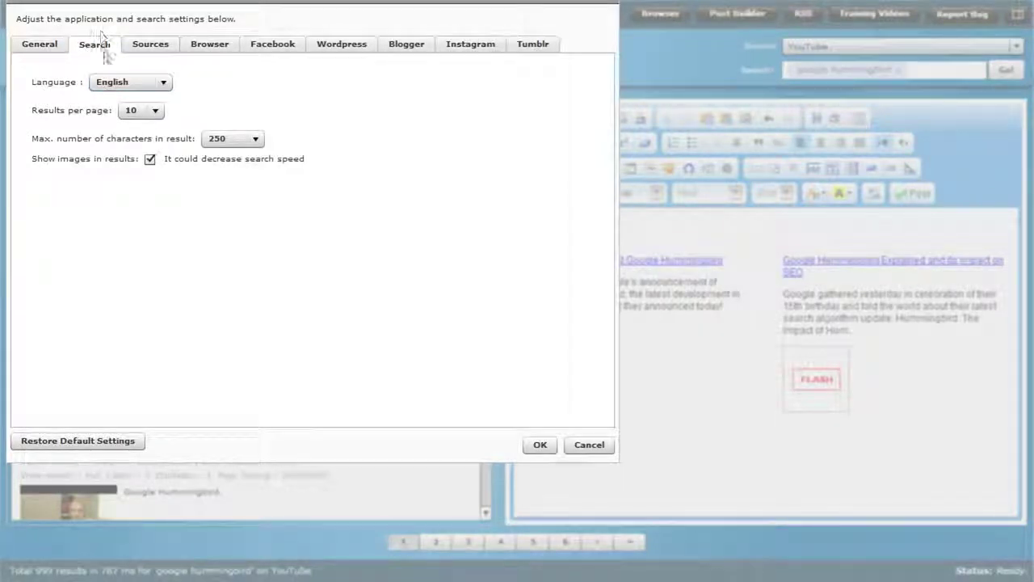
pyautogui.click(39, 44)
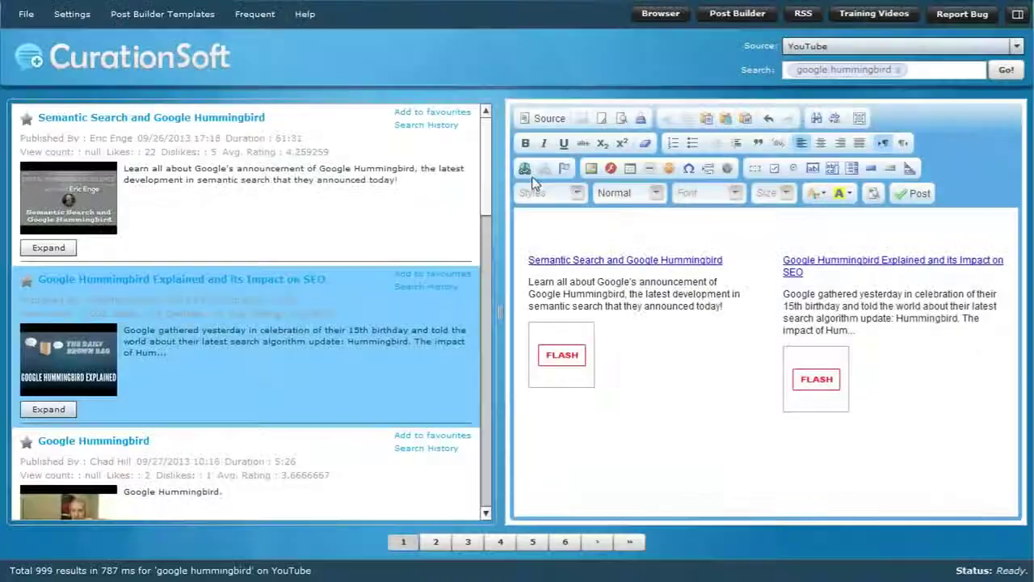
pyautogui.click(604, 6)
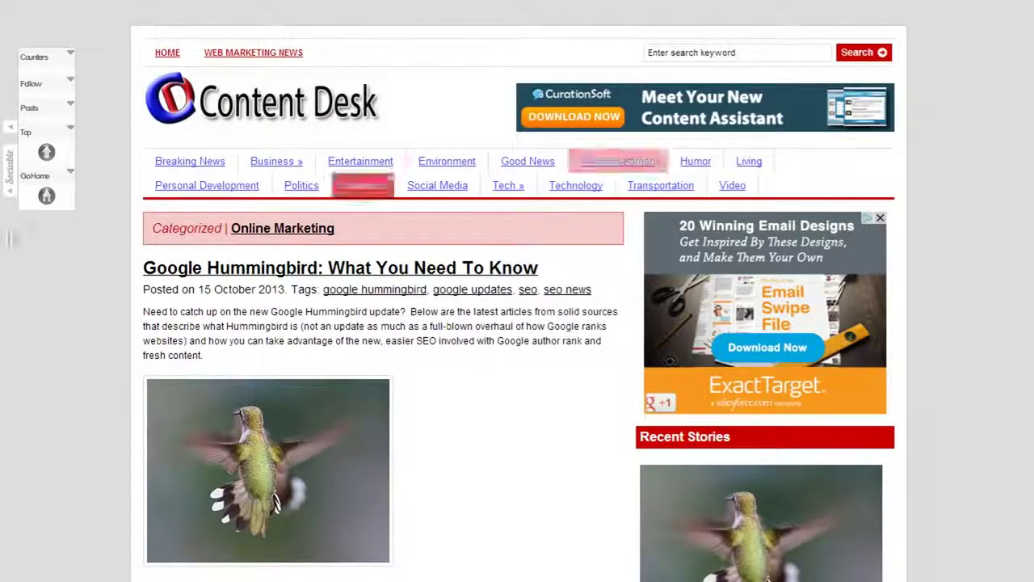
pyautogui.moveTo(202, 358); pyautogui.dragTo(144, 310)
pyautogui.hotkey('ctrl', 'c')
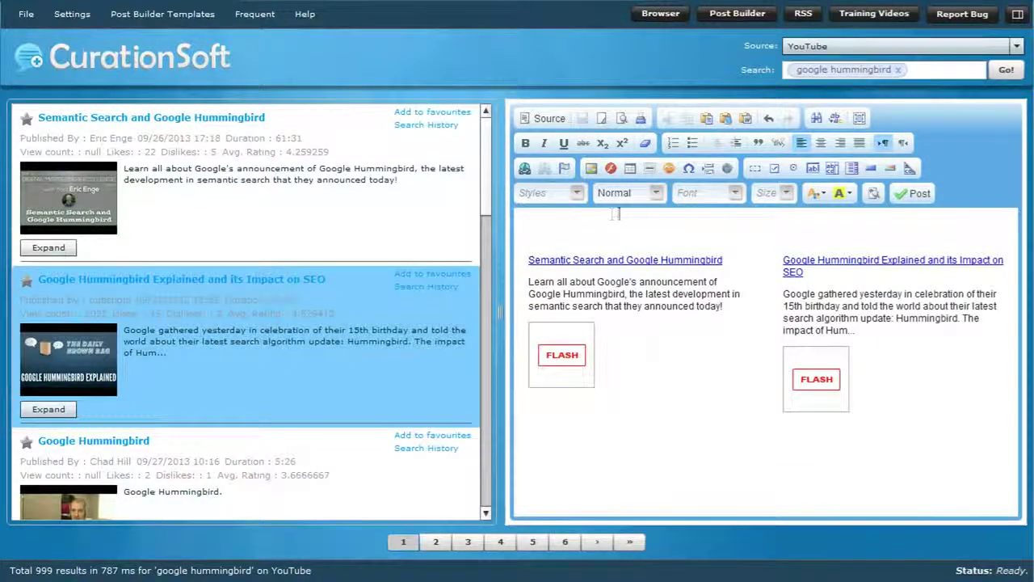
pyautogui.click(610, 216)
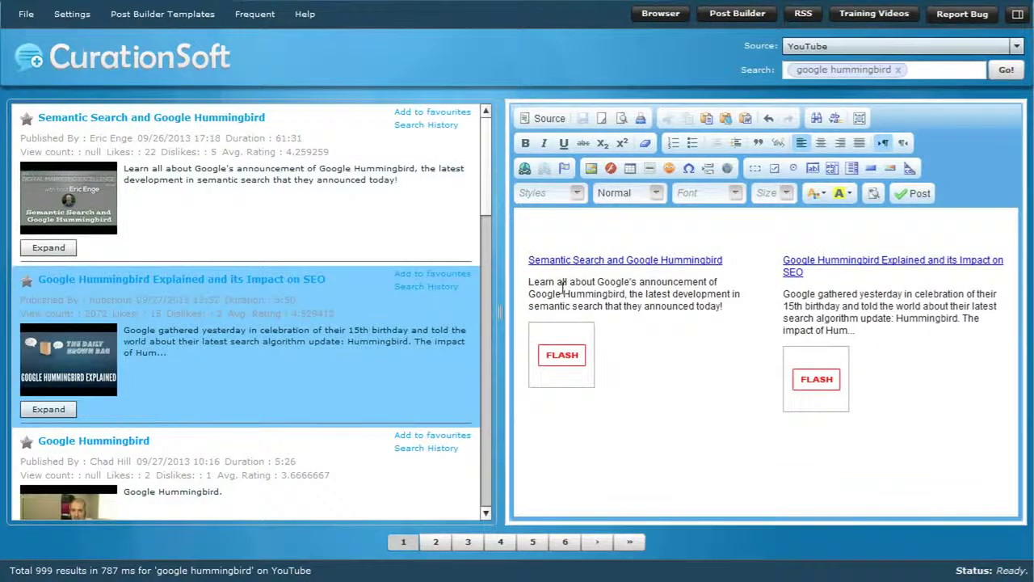
# - Paste the Hummingbird intro paragraph into the post and set the source to Google Blogs
pyautogui.hotkey('ctrl', 'v')
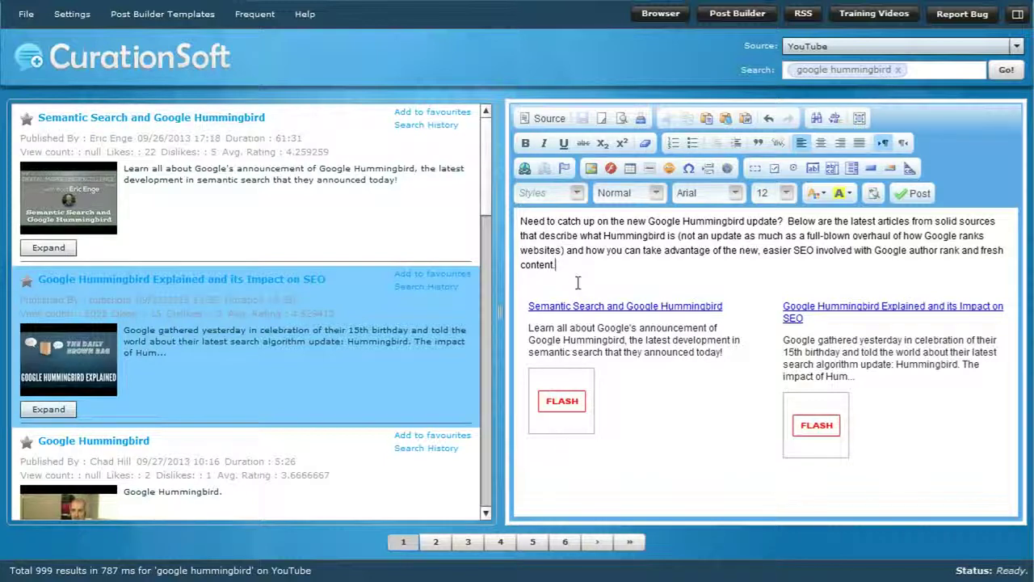
pyautogui.click(538, 491)
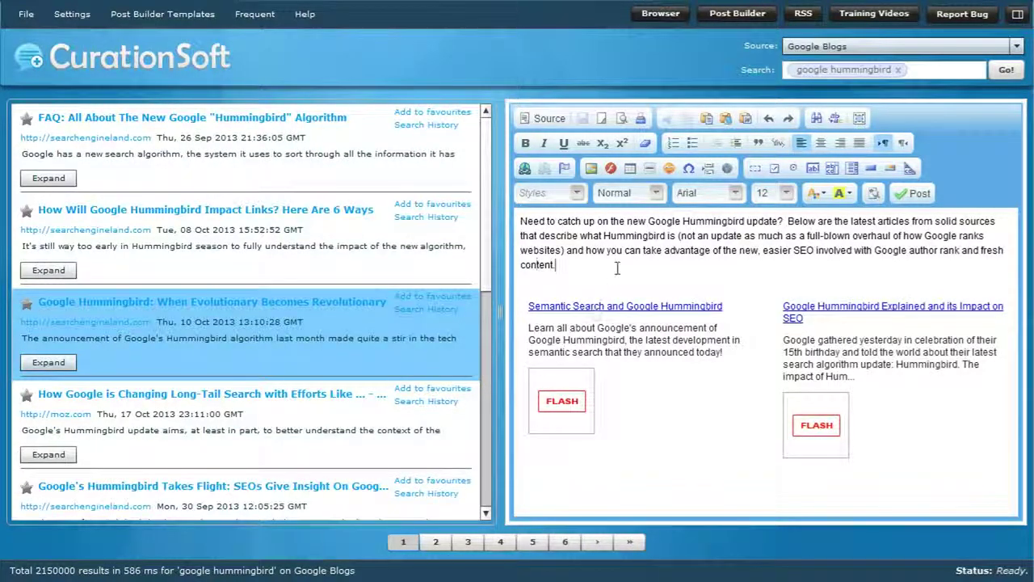
# - Add the article on how Hummingbird will impact links to the Post Builder
pyautogui.rightClick(159, 222)
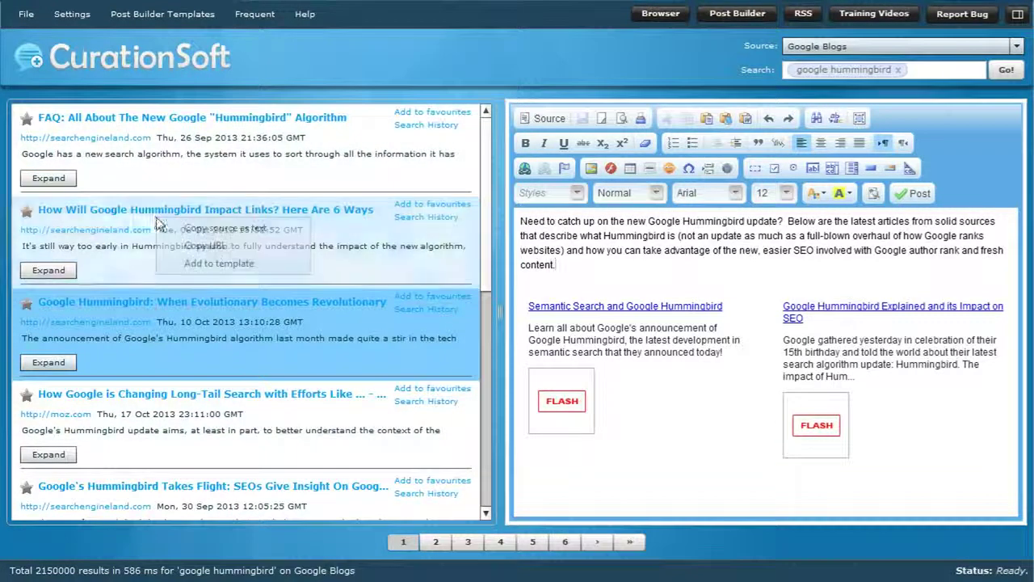
pyautogui.click(213, 262)
pyautogui.click(164, 164)
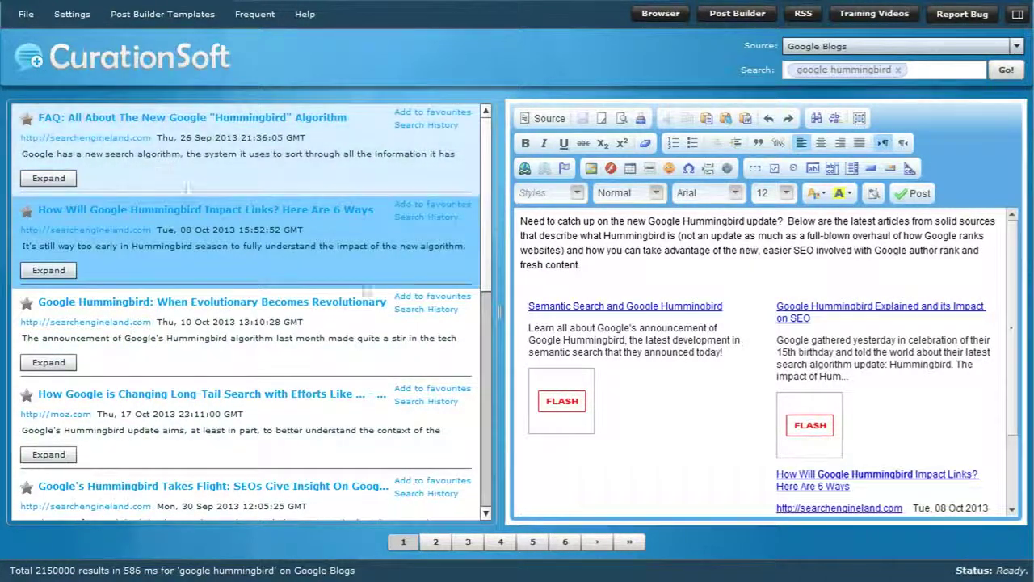
# - Add the Moz 'How Google is Changing Long-Tail Search' result to the post
pyautogui.scroll(-3, 833, 466)
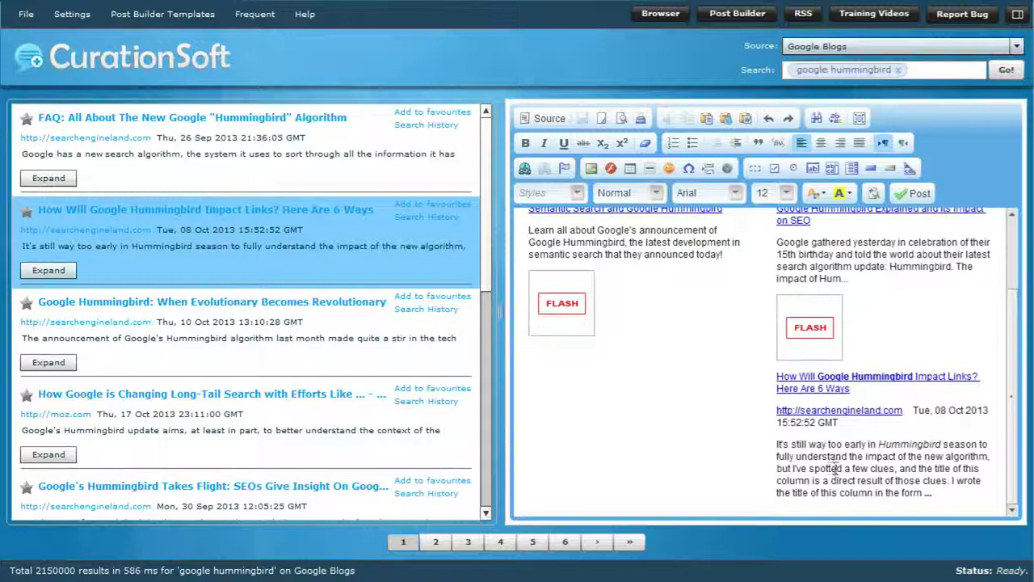
pyautogui.scroll(-6, 50, 451)
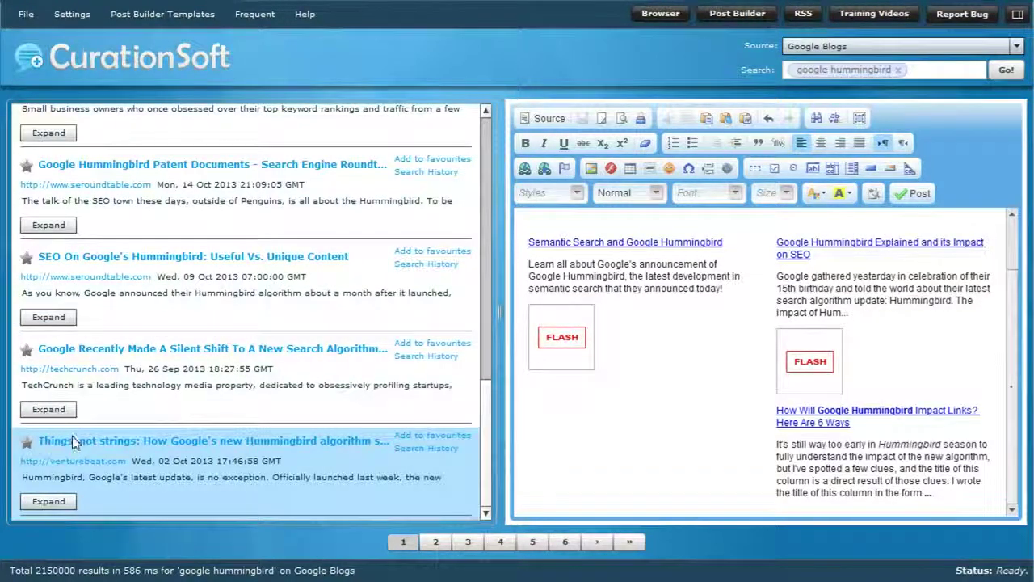
pyautogui.scroll(-5, 122, 420)
pyautogui.scroll(-3, 204, 370)
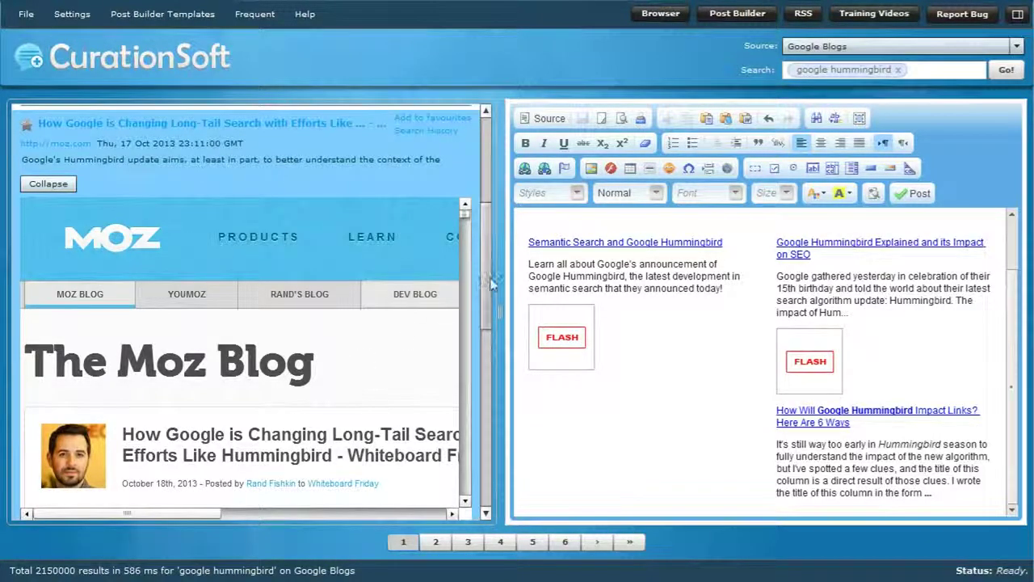
pyautogui.click(196, 12)
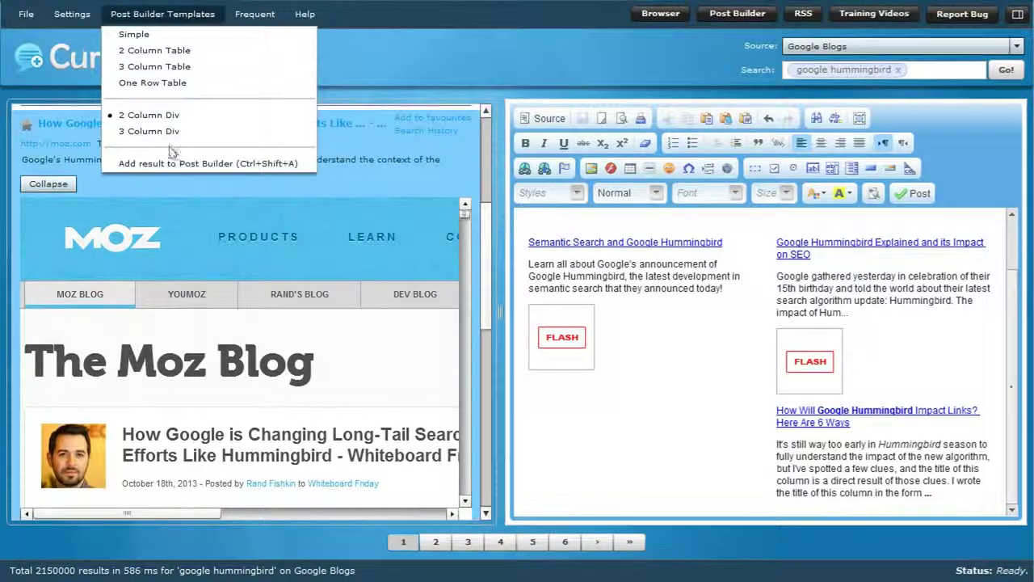
pyautogui.click(170, 166)
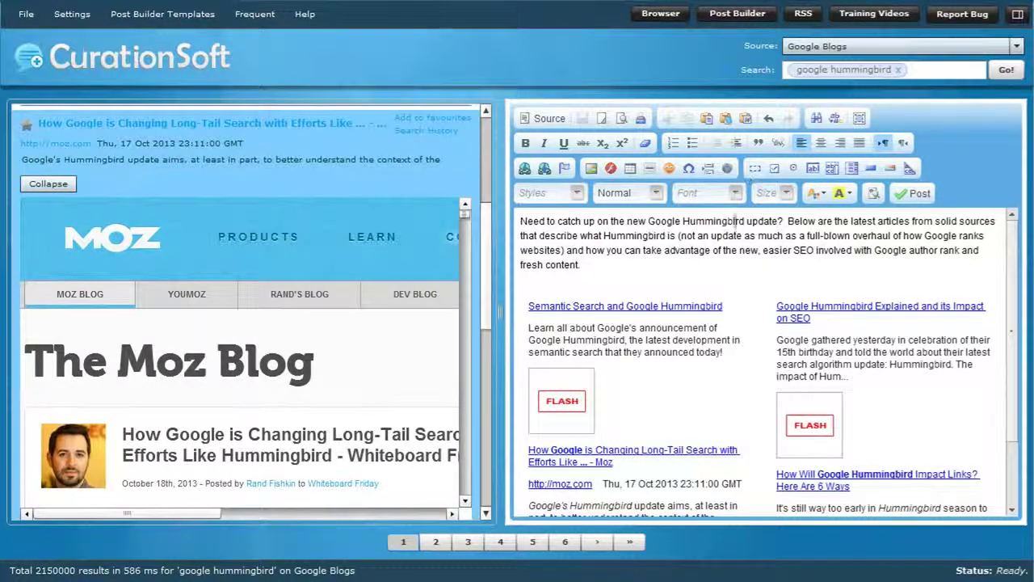
# - Break the intro after 'update?' so the opening question becomes its own paragraph
pyautogui.scroll(-2, 675, 340)
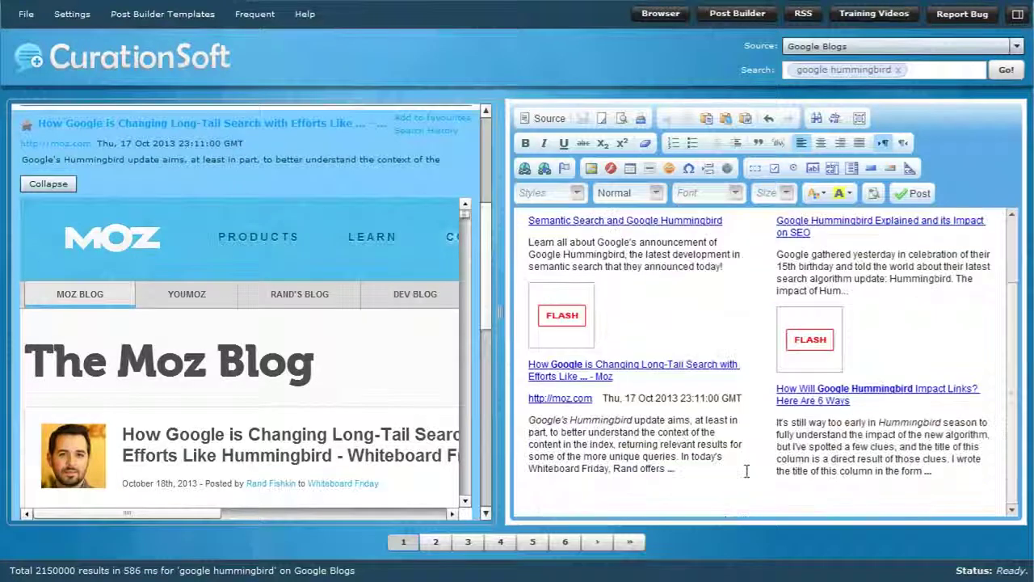
pyautogui.scroll(2, 809, 434)
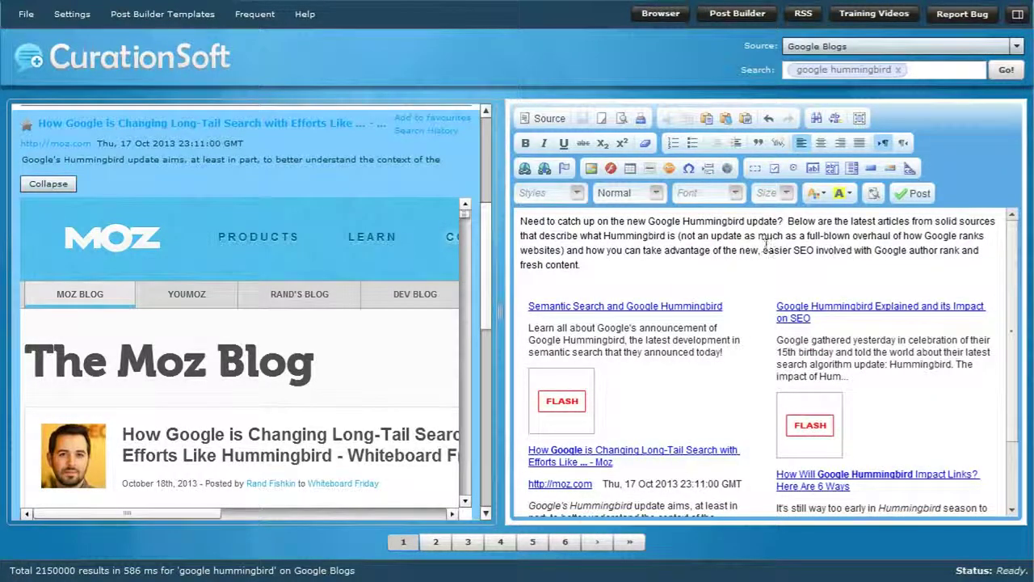
pyautogui.click(785, 220)
pyautogui.press('Return')
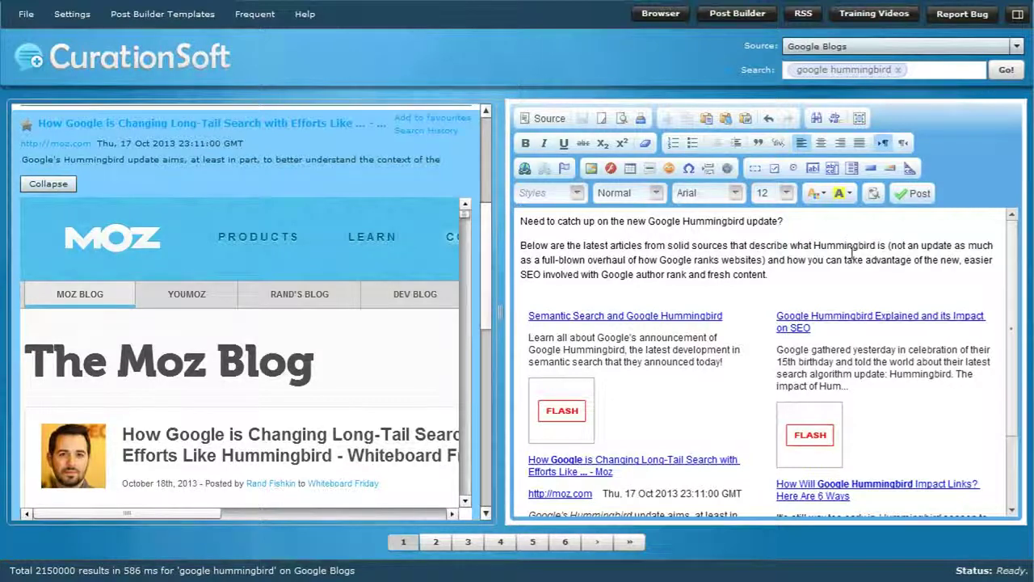
pyautogui.click(918, 198)
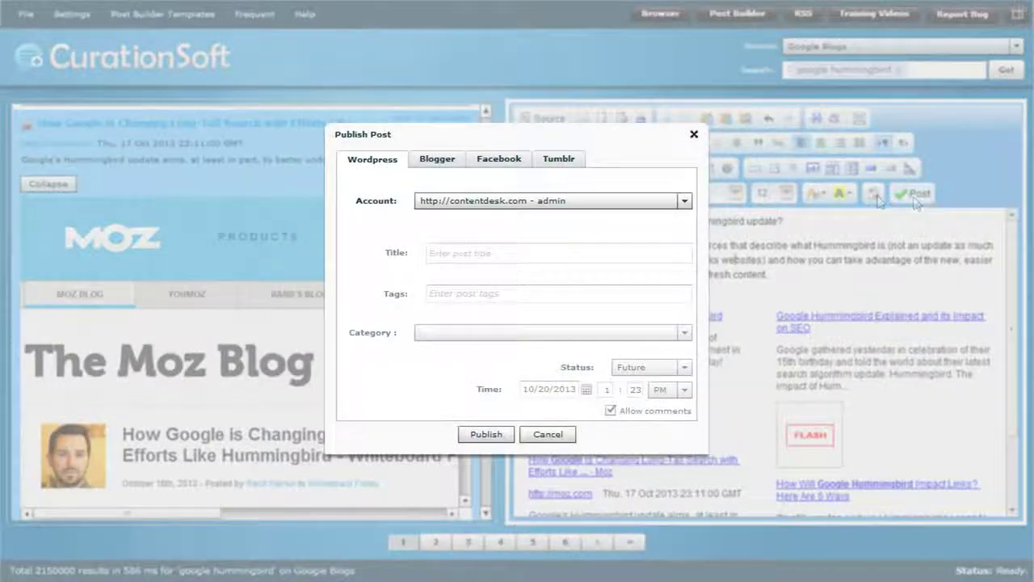
# - Publish to Content Desk as a draft titled 'Google Hummingbird Update News' under Online Marketing
pyautogui.click(458, 258)
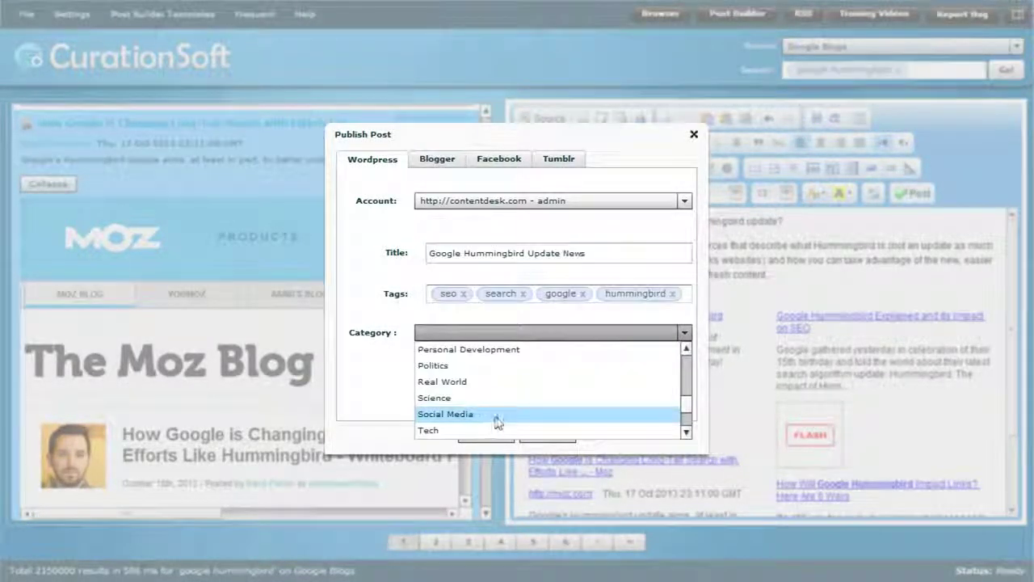
pyautogui.moveTo(686, 404); pyautogui.dragTo(689, 424)
pyautogui.click(514, 370)
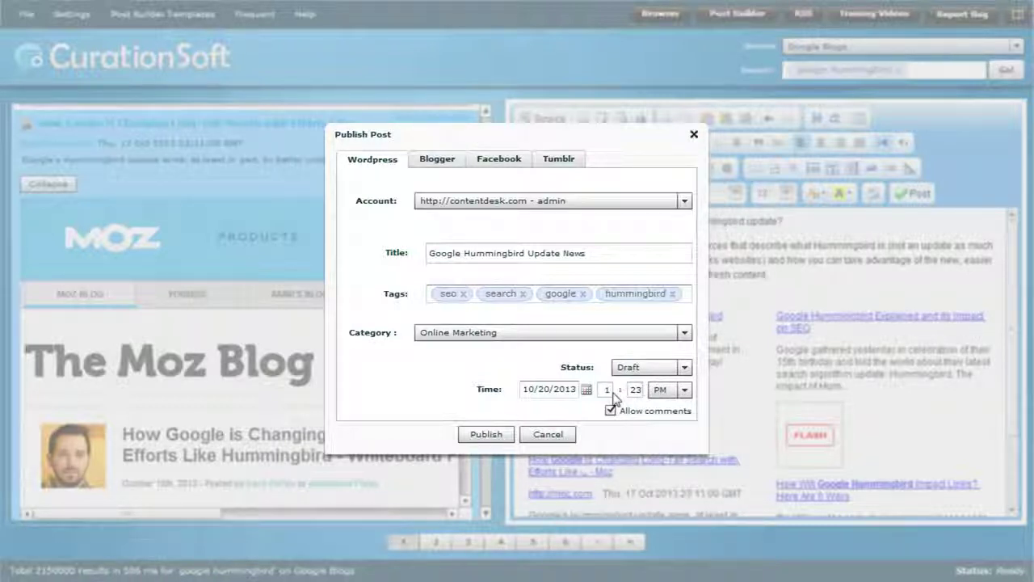
pyautogui.click(496, 440)
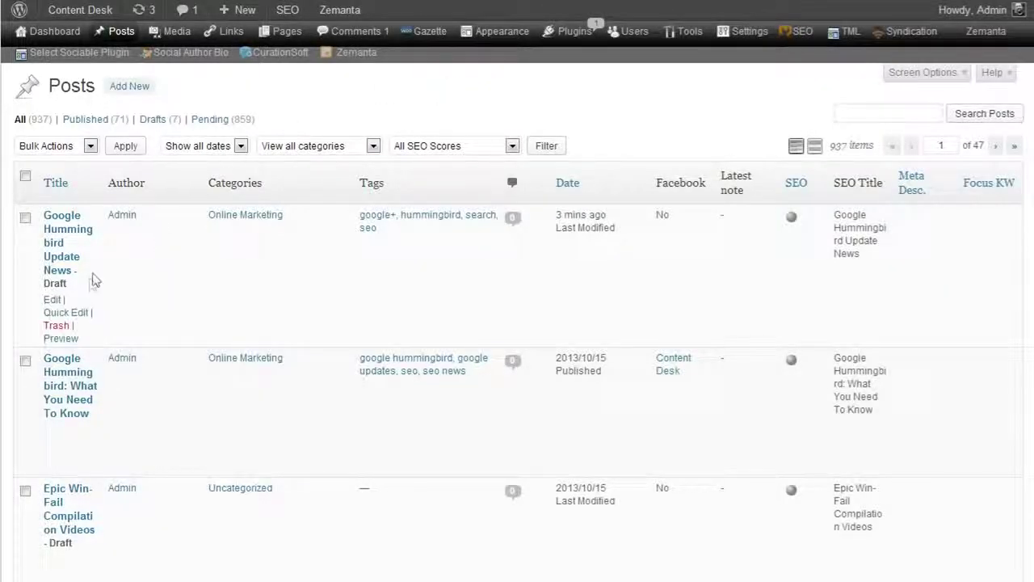
# - Preview the new draft on the Content Desk blog, dismiss the share popup and scroll through it
pyautogui.click(61, 337)
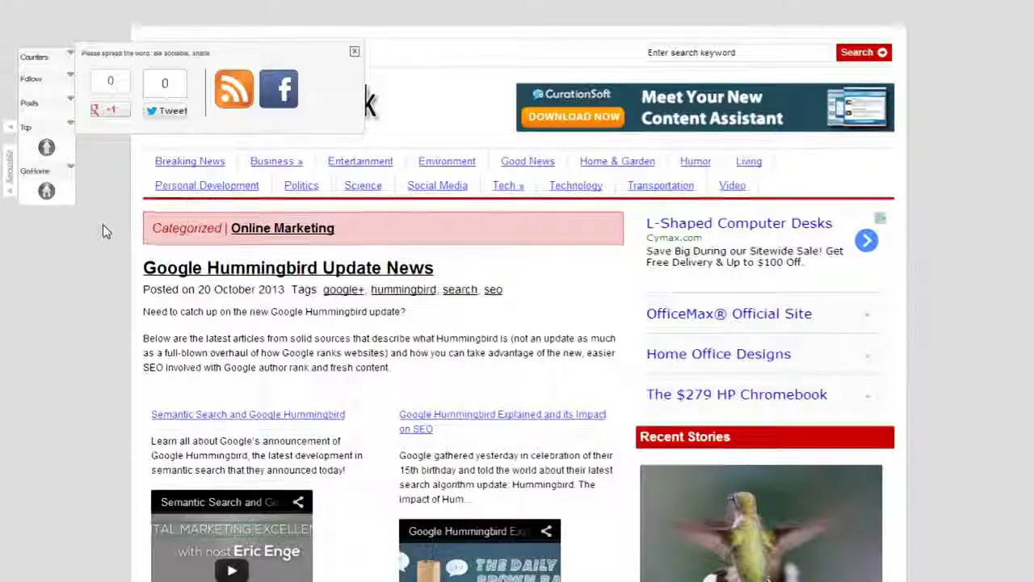
pyautogui.click(354, 51)
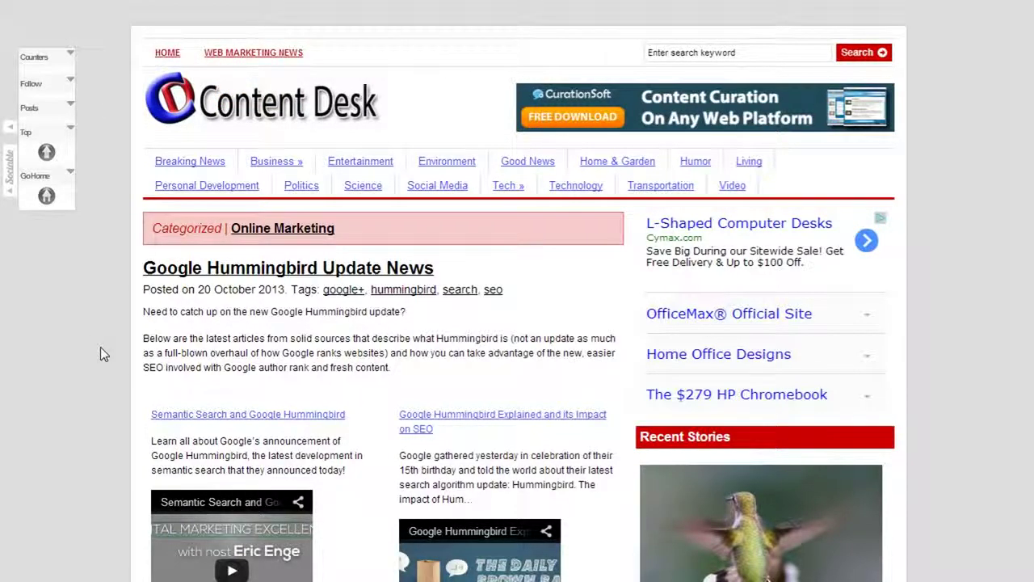
pyautogui.scroll(-4, 104, 343)
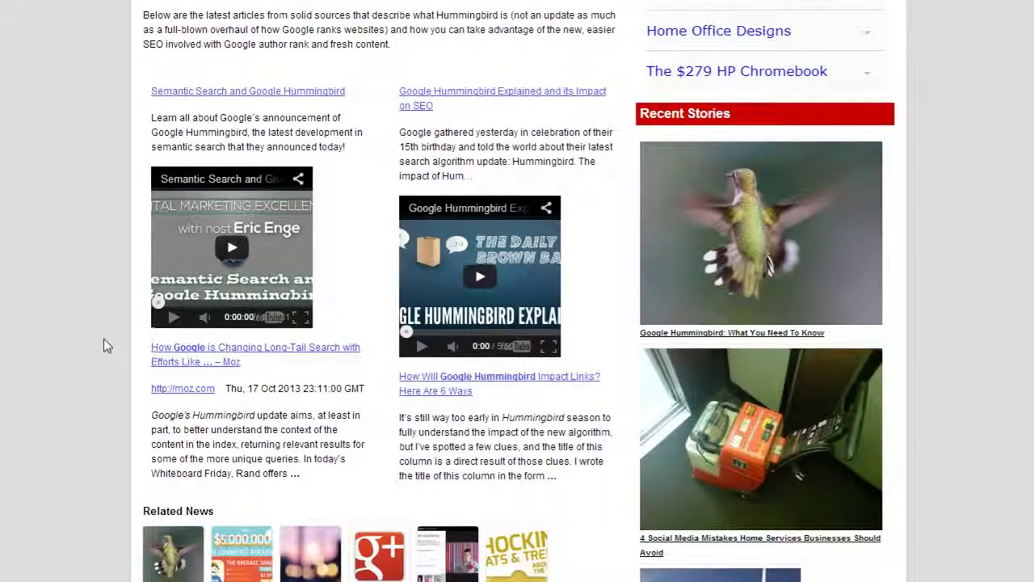
pyautogui.scroll(1, 103, 346)
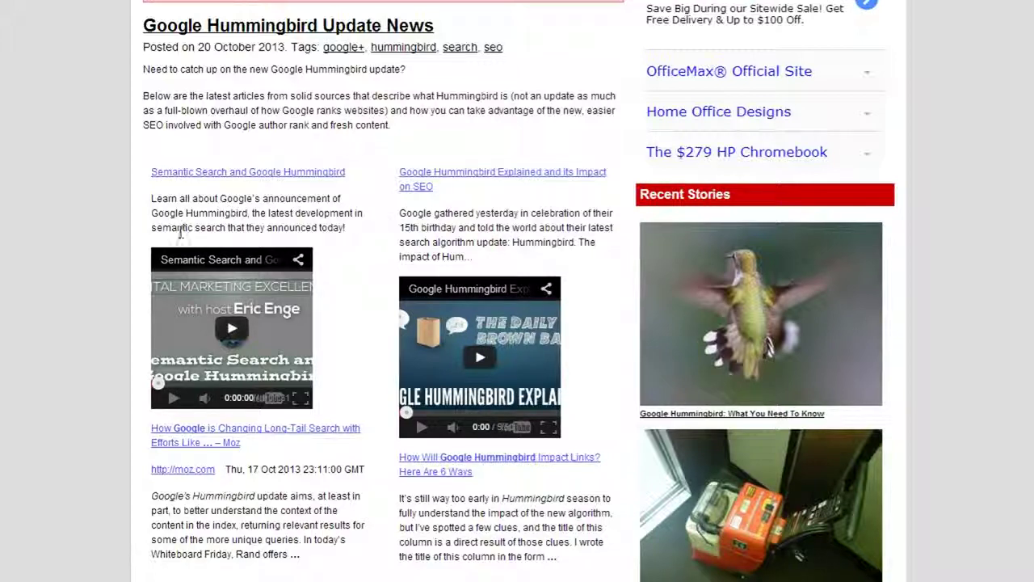
pyautogui.scroll(-3, 230, 212)
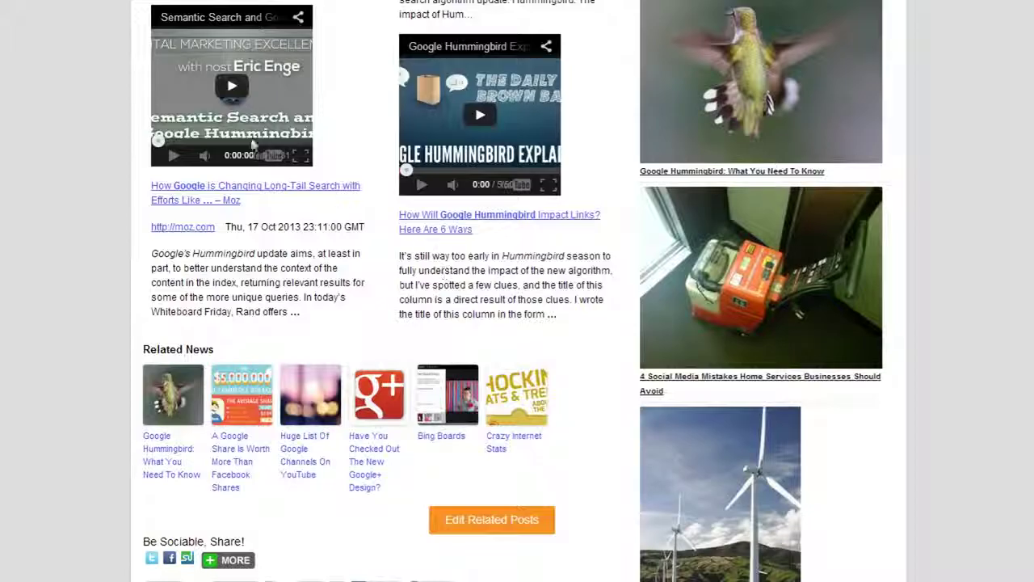
pyautogui.scroll(3, 396, 311)
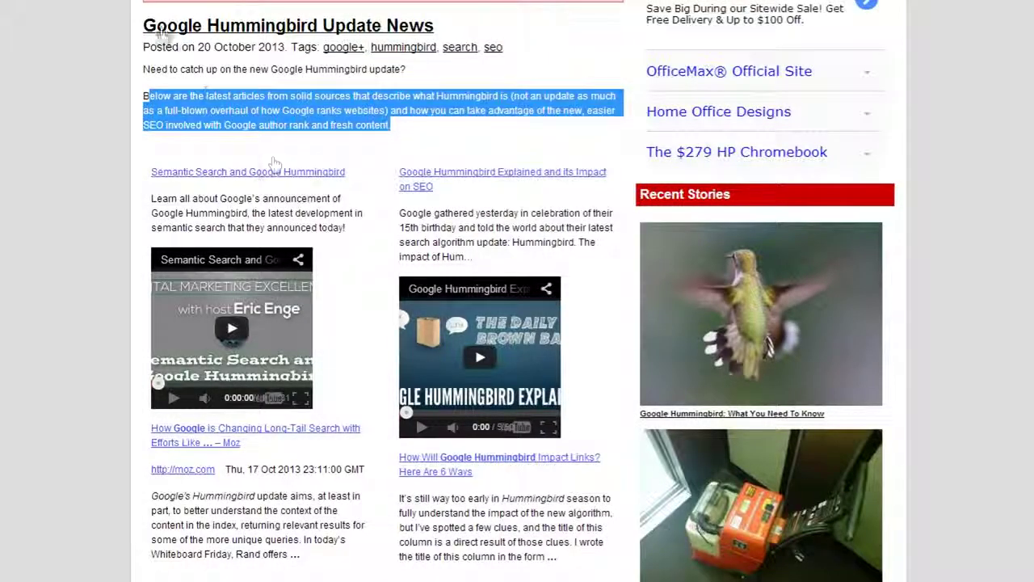
pyautogui.scroll(2, 563, 510)
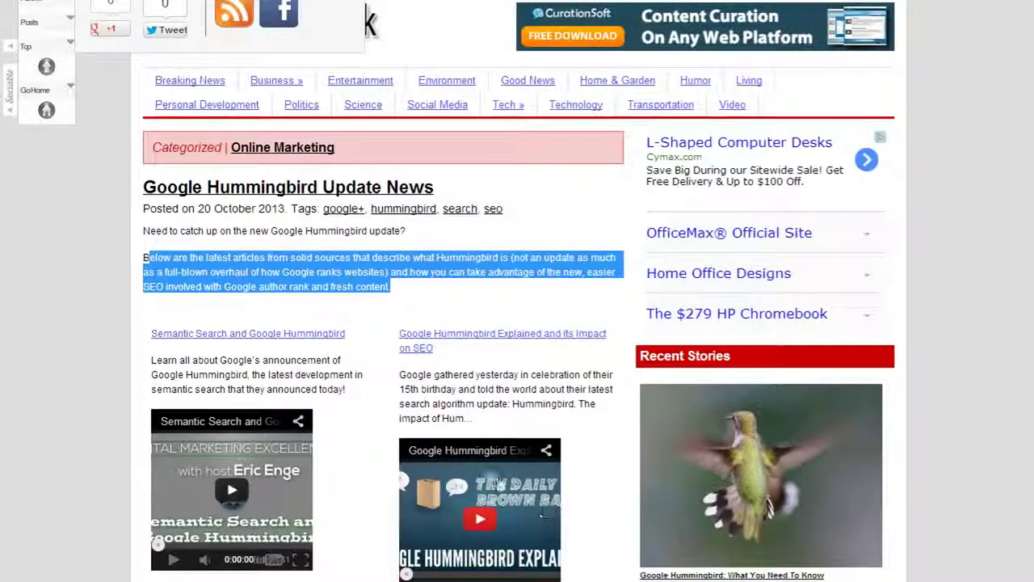
pyautogui.scroll(-15, 307, 250)
pyautogui.scroll(15, 307, 251)
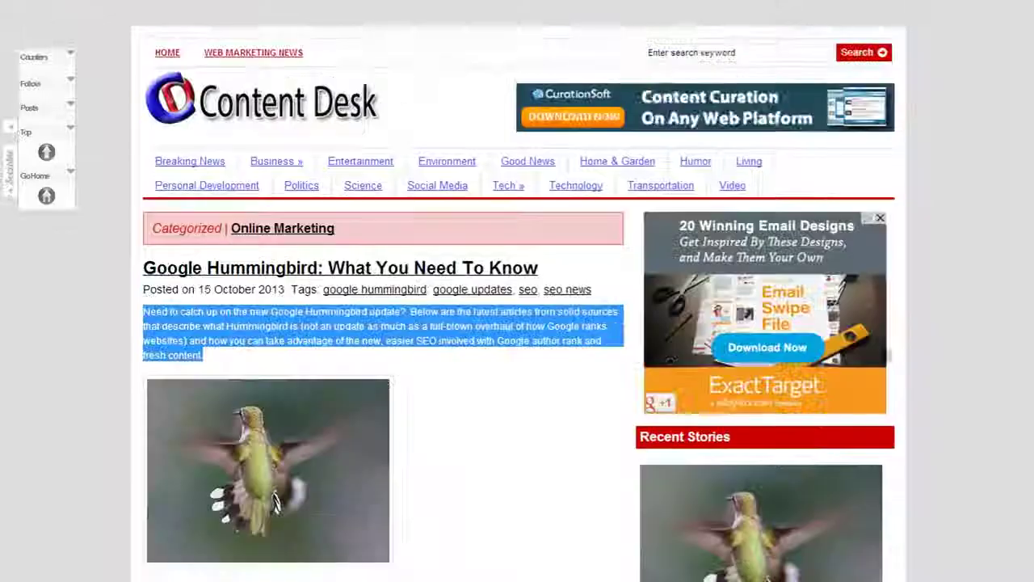
pyautogui.scroll(-10, 239, 361)
pyautogui.scroll(-3, 238, 361)
pyautogui.scroll(15, 238, 358)
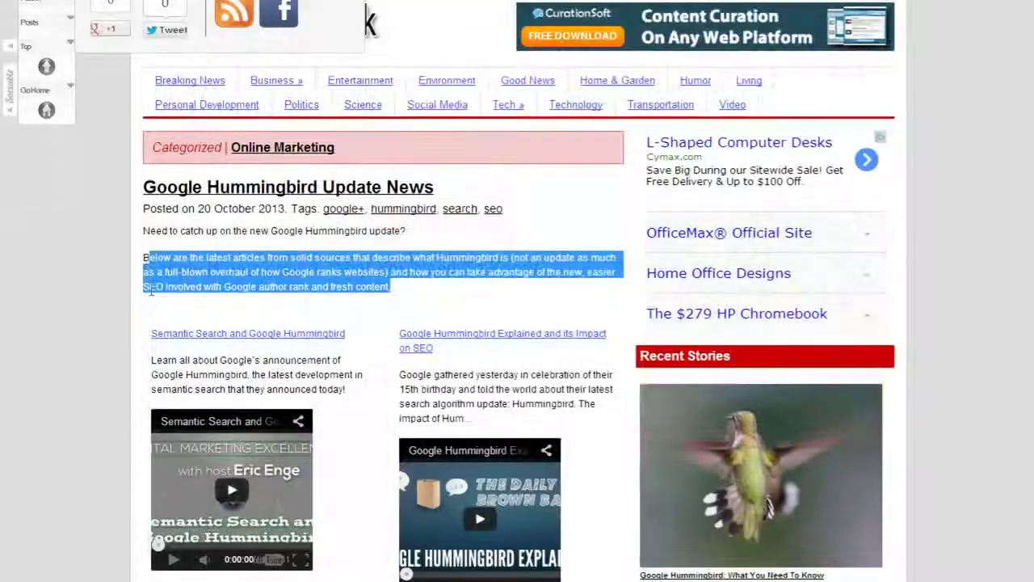
pyautogui.scroll(-3, 368, 217)
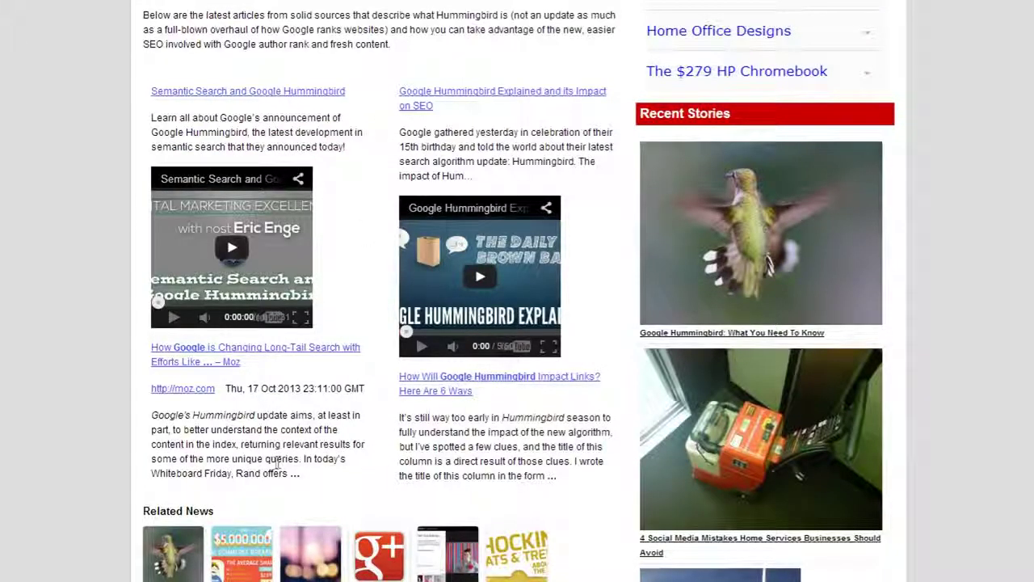
pyautogui.scroll(1, 284, 475)
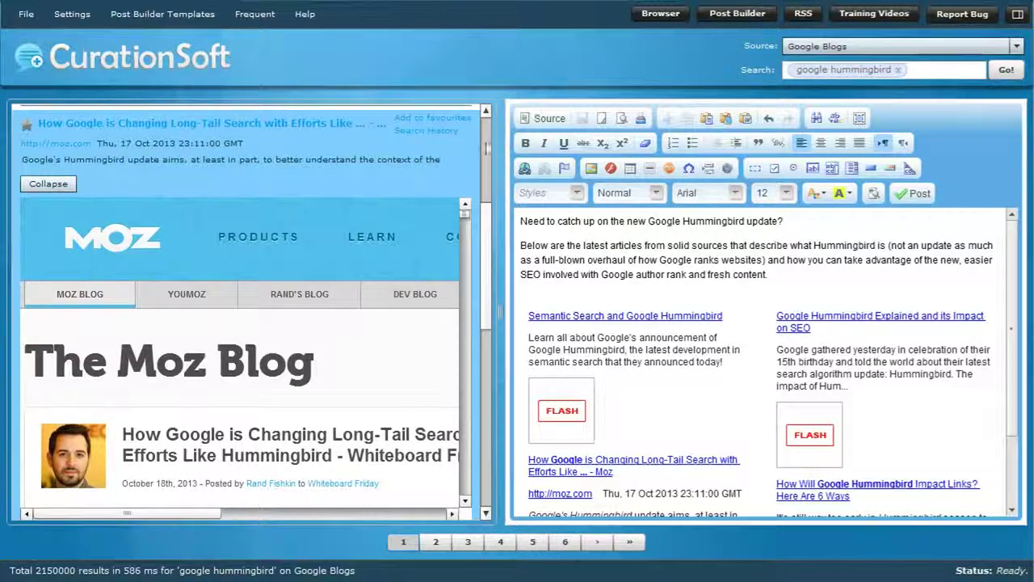
# - Switch the source to Amazon and expand 'The Google Hummingbird Update 2013' book to preview it
pyautogui.scroll(5, 485, 243)
pyautogui.press('Down')
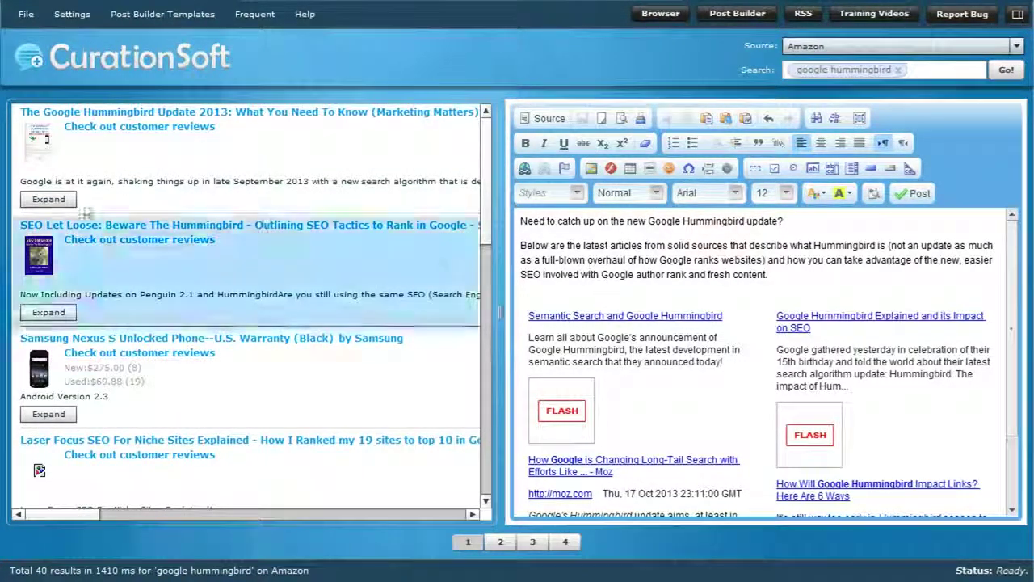
pyautogui.click(48, 199)
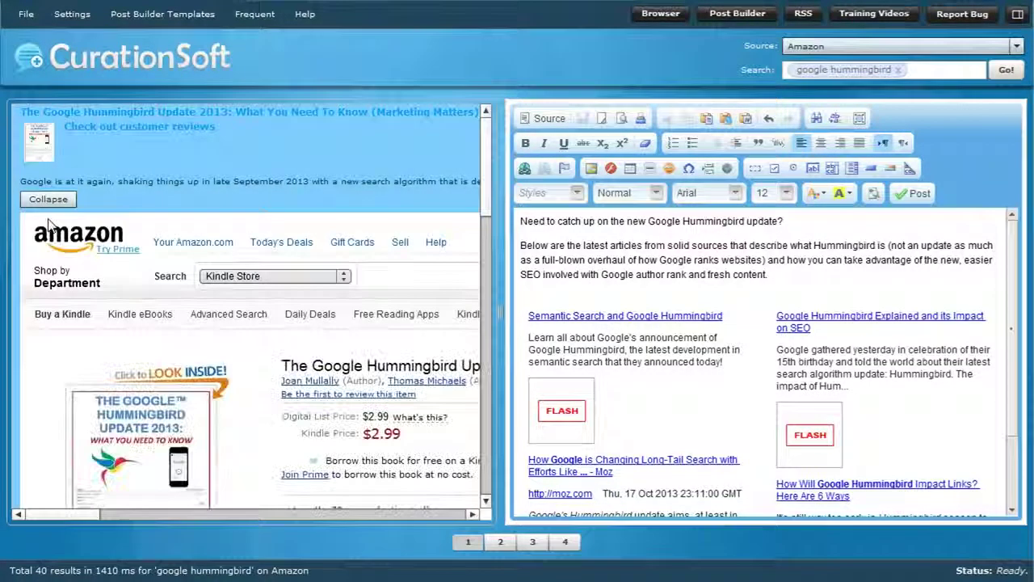
pyautogui.scroll(-2, 497, 230)
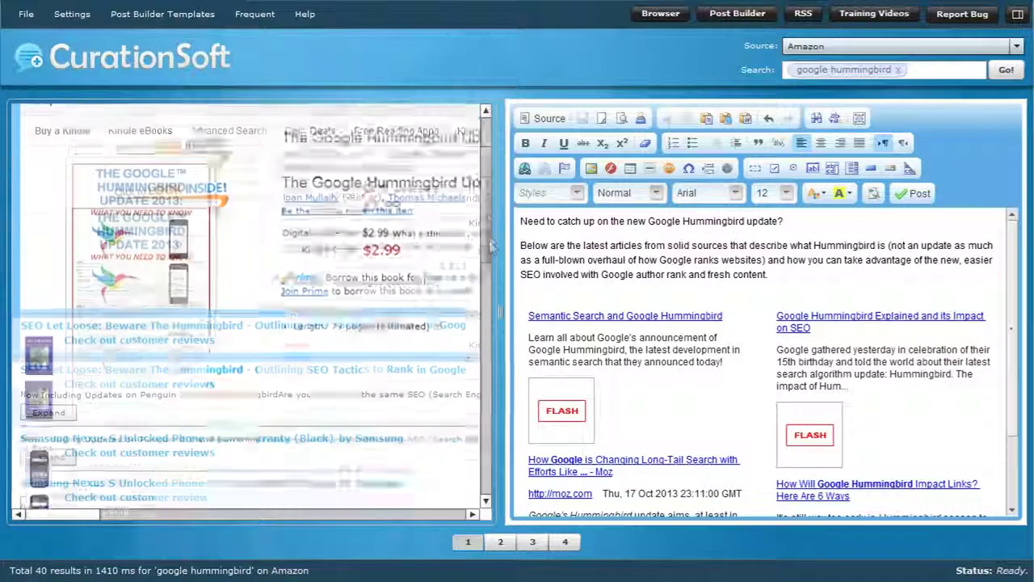
pyautogui.moveTo(489, 240); pyautogui.dragTo(487, 187)
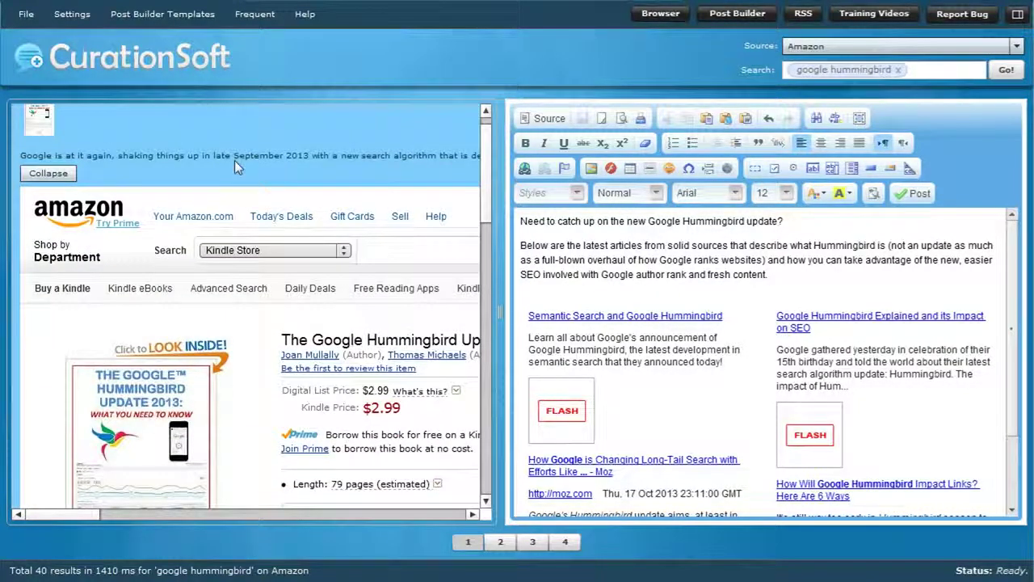
pyautogui.click(146, 15)
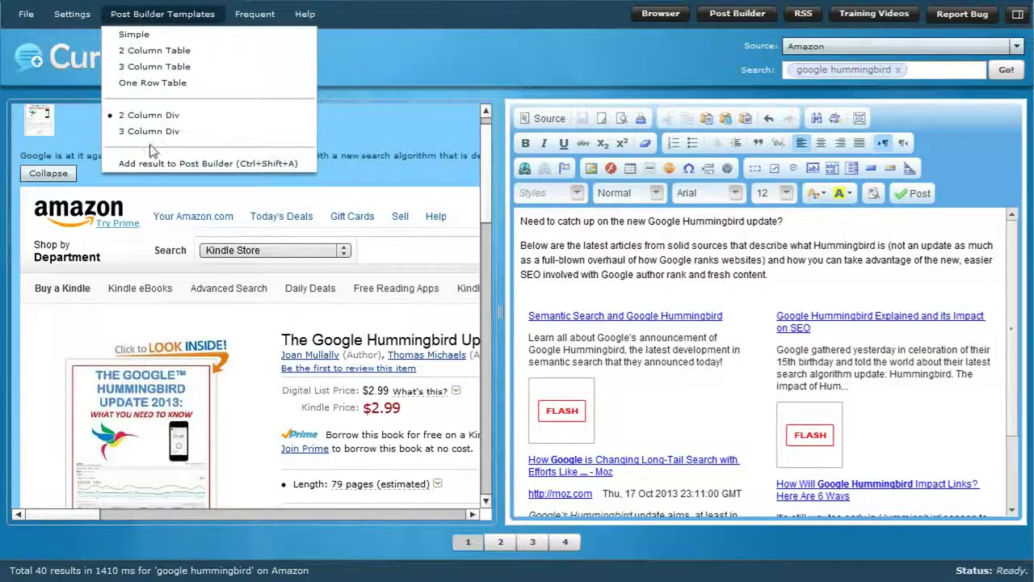
# - Add the expanded Google Hummingbird Update 2013 Kindle book result to the post
pyautogui.click(157, 163)
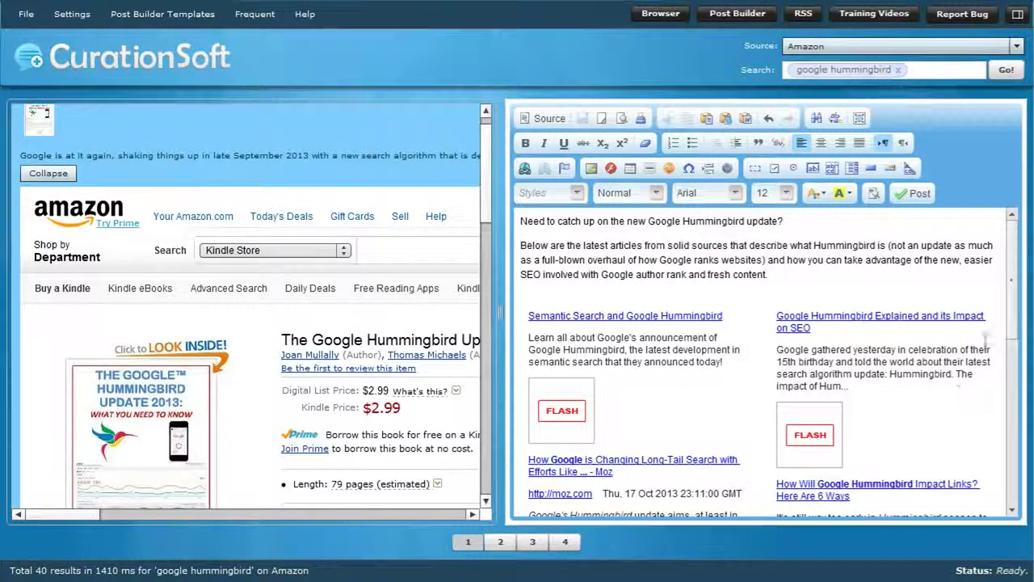
pyautogui.scroll(-5, 1002, 434)
pyautogui.scroll(-2, 1002, 434)
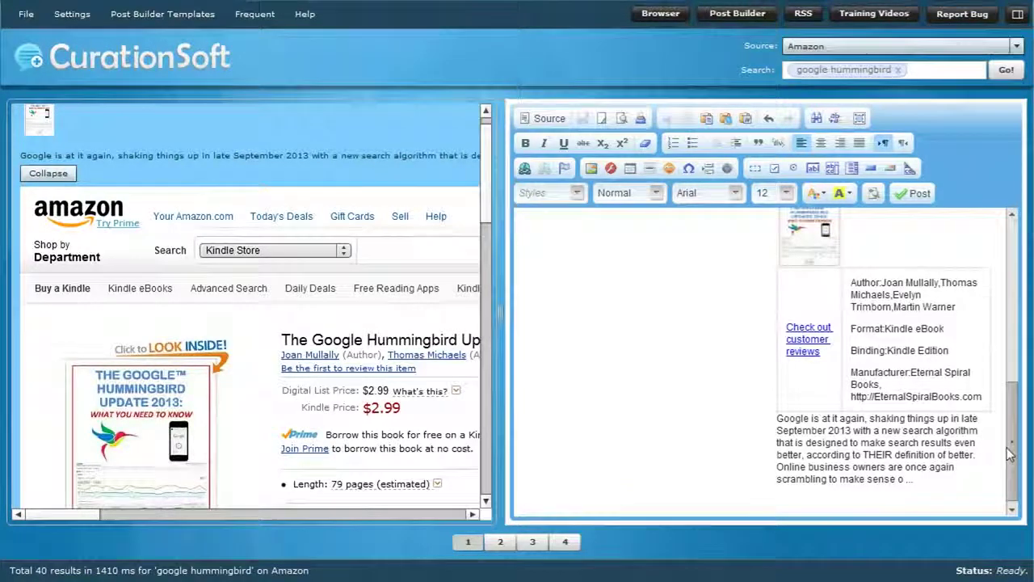
pyautogui.scroll(1, 1008, 440)
pyautogui.scroll(1, 1008, 440)
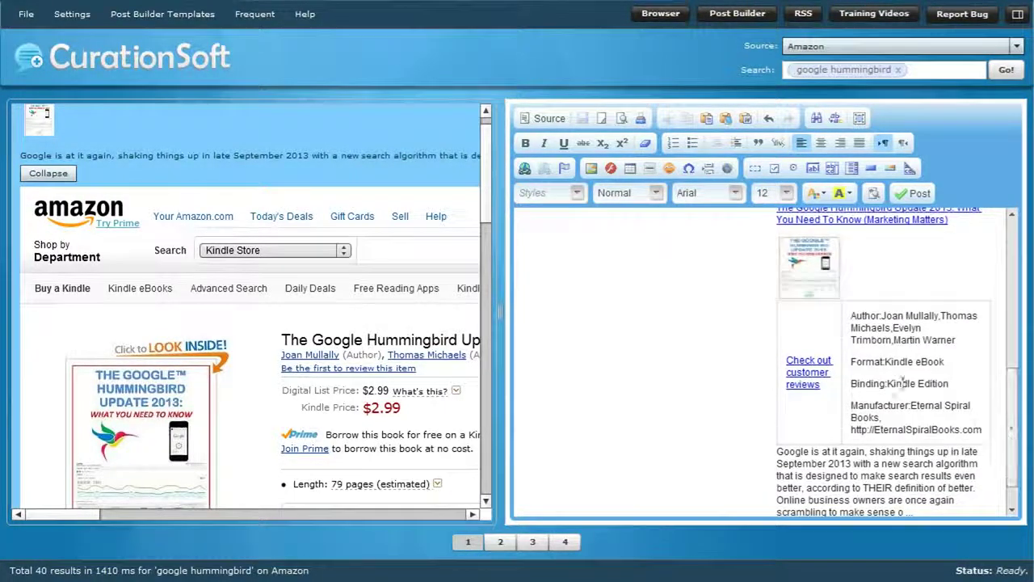
# - Check the inserted book entry's description, details and thumbnail in the editor
pyautogui.tripleClick(905, 479)
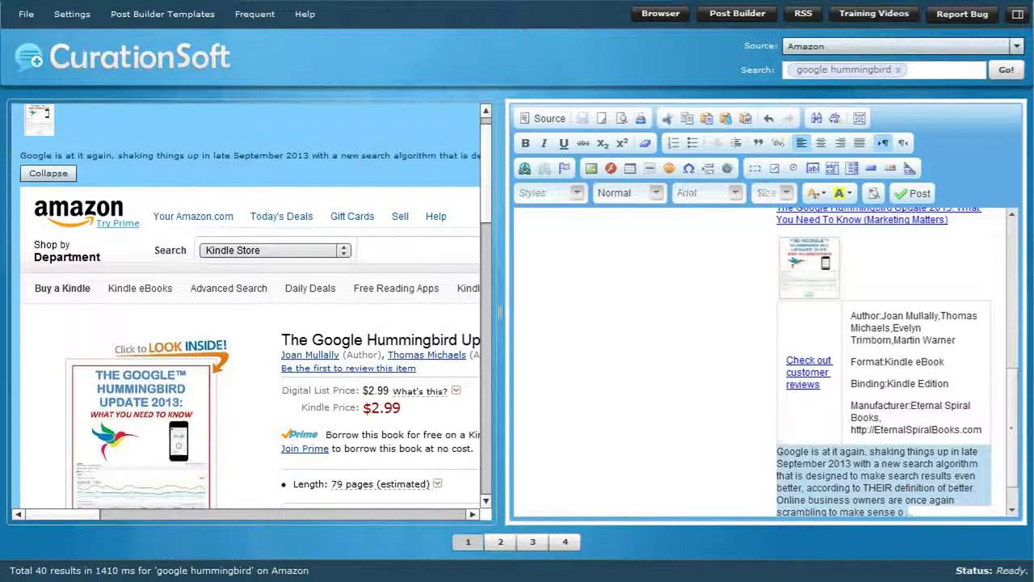
pyautogui.moveTo(961, 339); pyautogui.dragTo(808, 363)
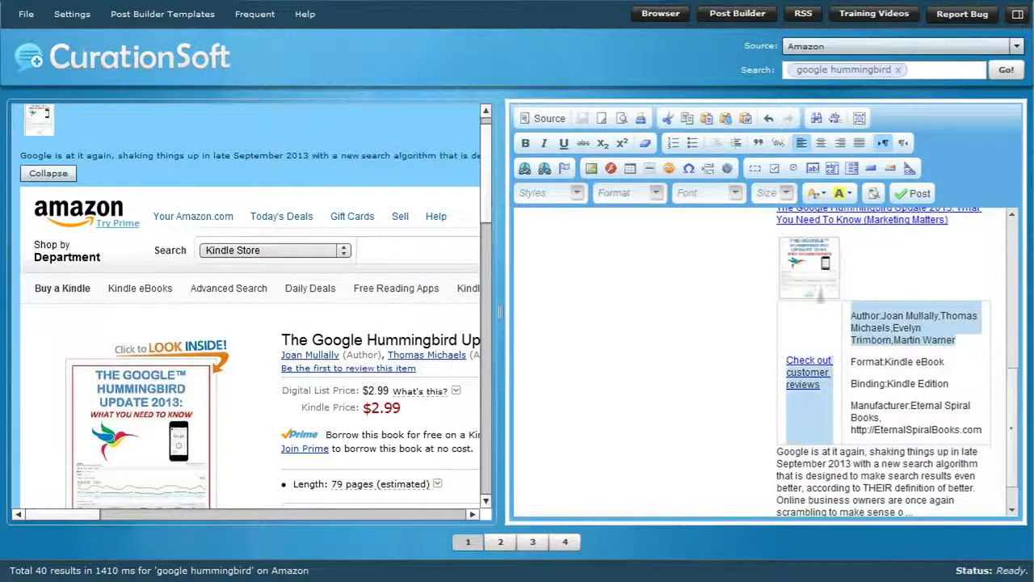
pyautogui.click(816, 287)
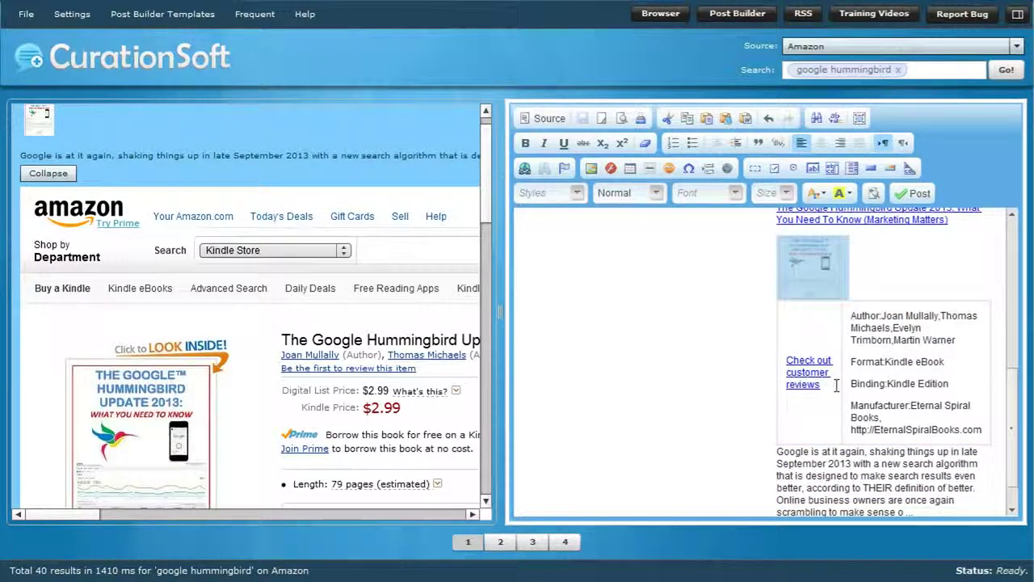
pyautogui.click(843, 487)
pyautogui.moveTo(1013, 333); pyautogui.dragTo(1023, 458)
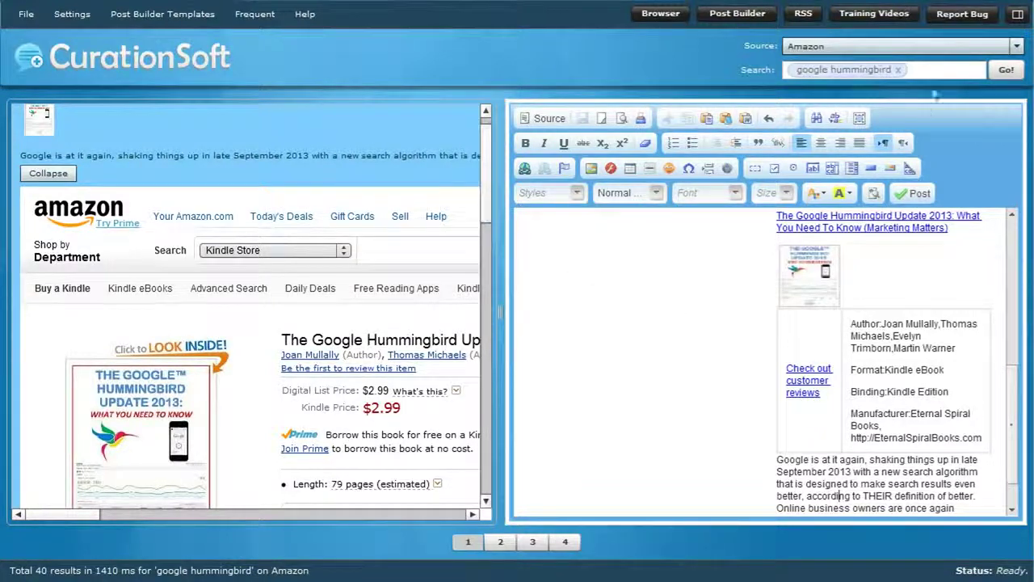
pyautogui.click(1016, 46)
pyautogui.scroll(-1, 813, 119)
pyautogui.scroll(3, 813, 120)
# - Switch to Ebay and drag the Hummingbird Garden LG Nexus 4 E960 case listing into the post
pyautogui.click(813, 110)
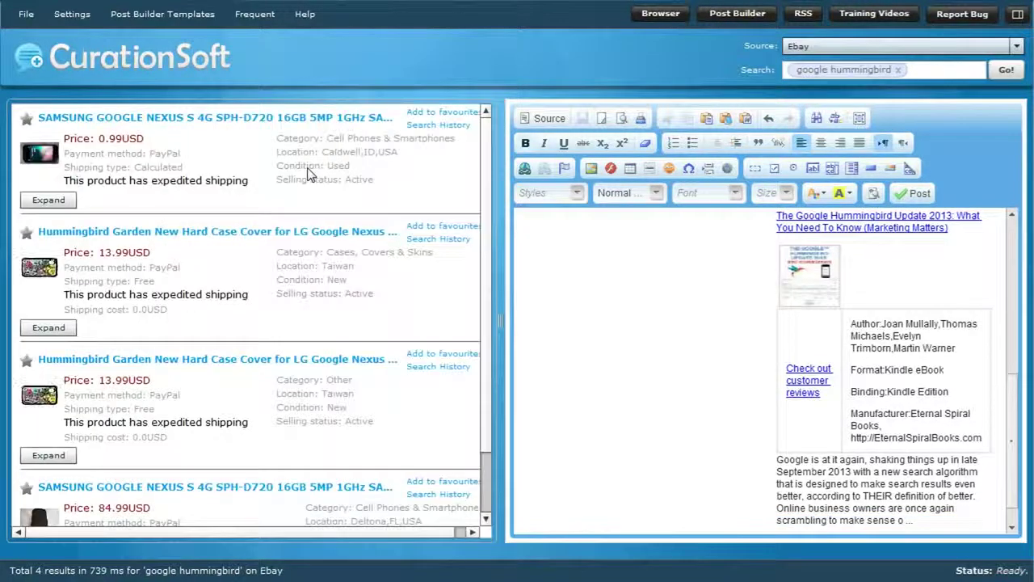
pyautogui.moveTo(202, 266); pyautogui.dragTo(656, 457)
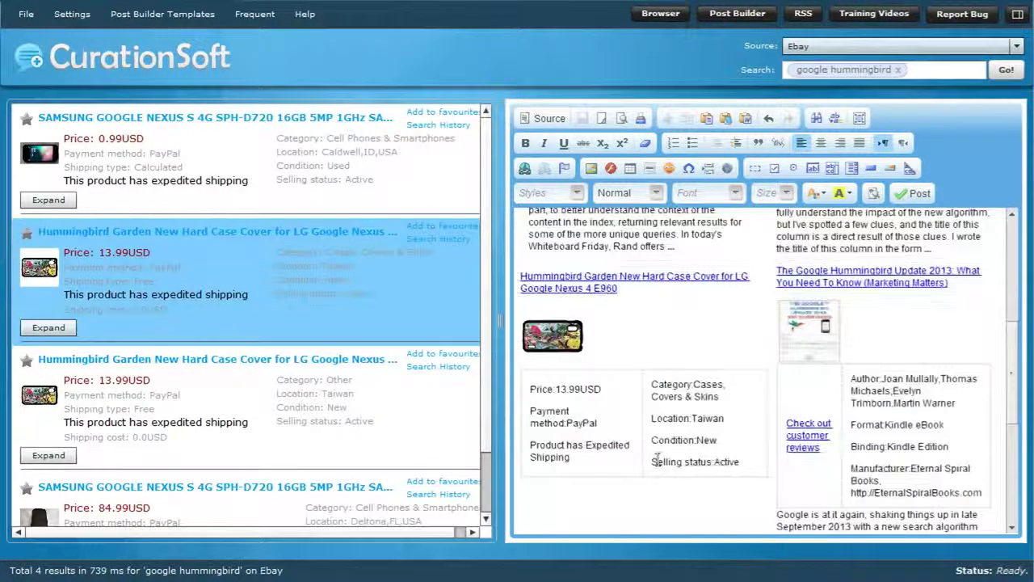
pyautogui.scroll(2, 663, 454)
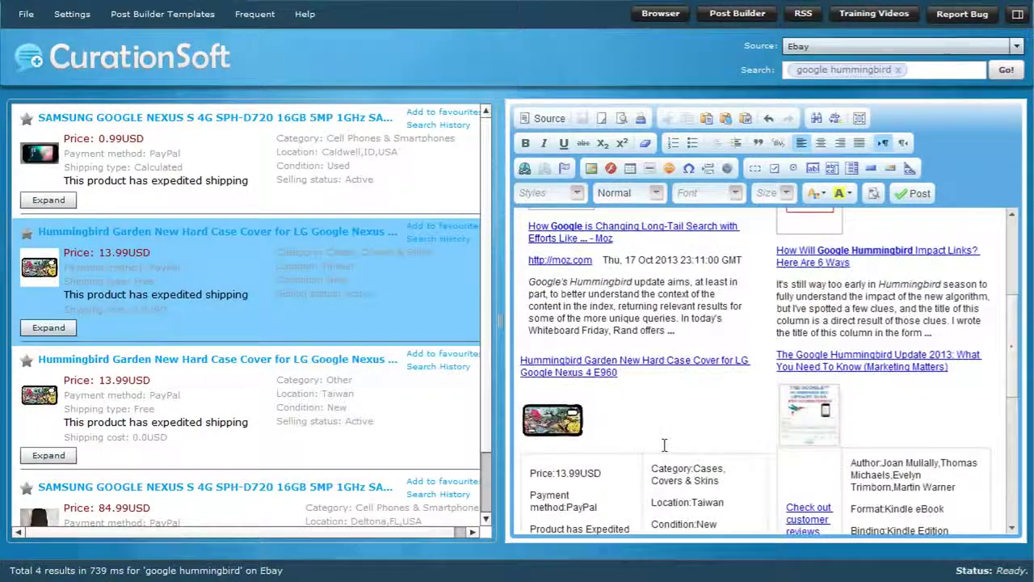
pyautogui.scroll(5, 662, 444)
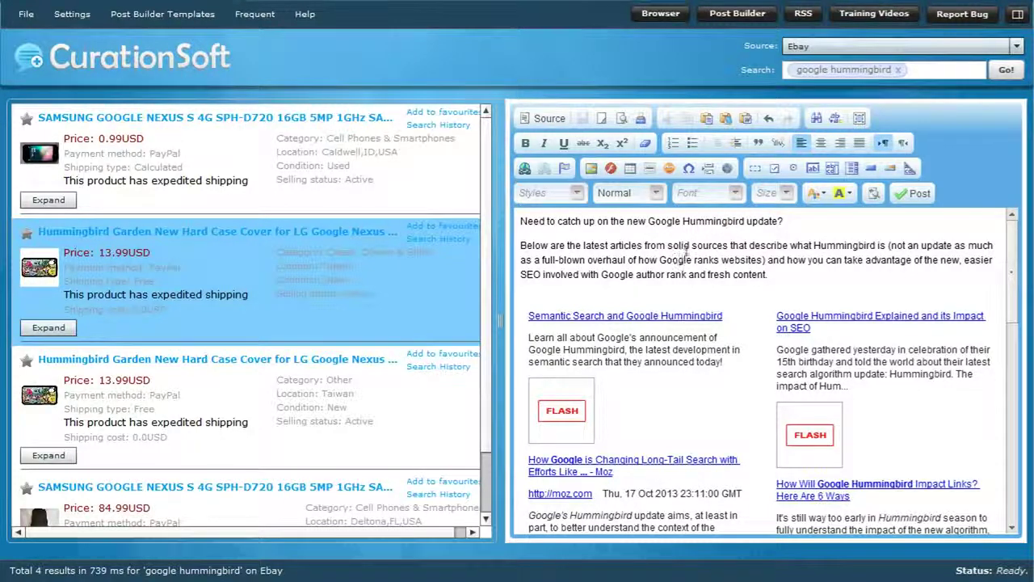
# - Browse the content source list while keeping Ebay, then open the built-in CS Browser
pyautogui.click(892, 50)
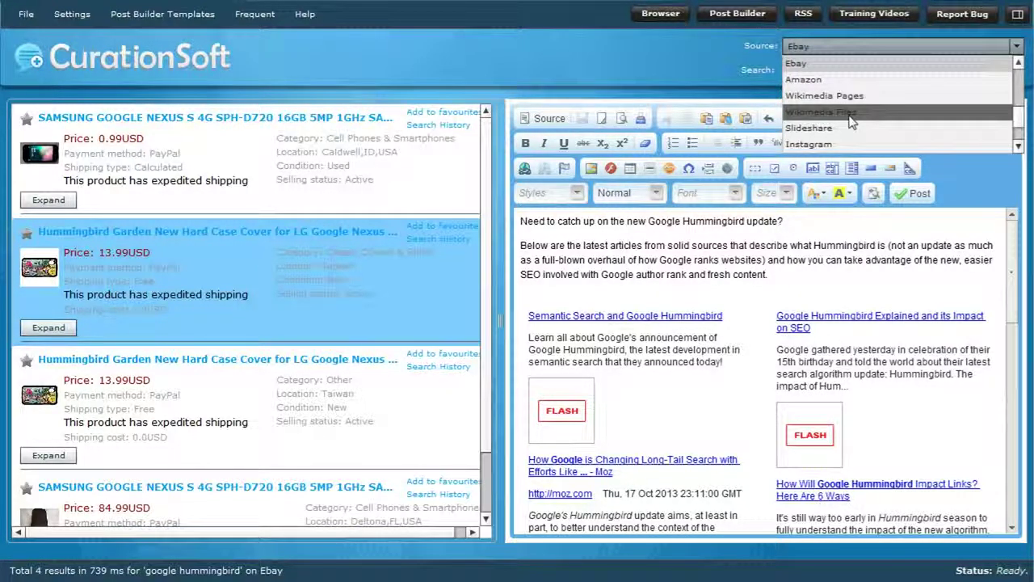
pyautogui.scroll(5, 851, 122)
pyautogui.scroll(3, 854, 121)
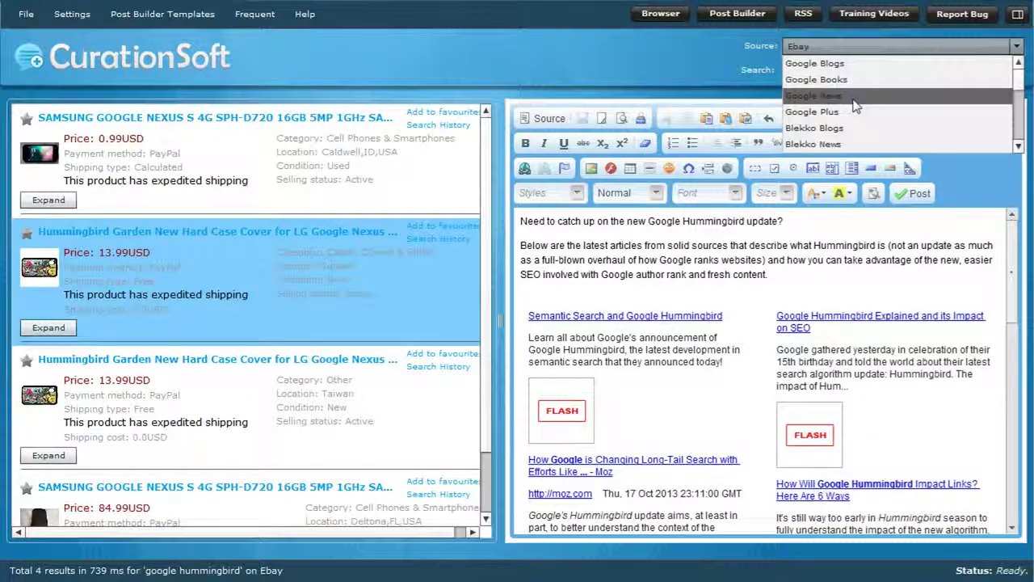
pyautogui.scroll(-1, 858, 120)
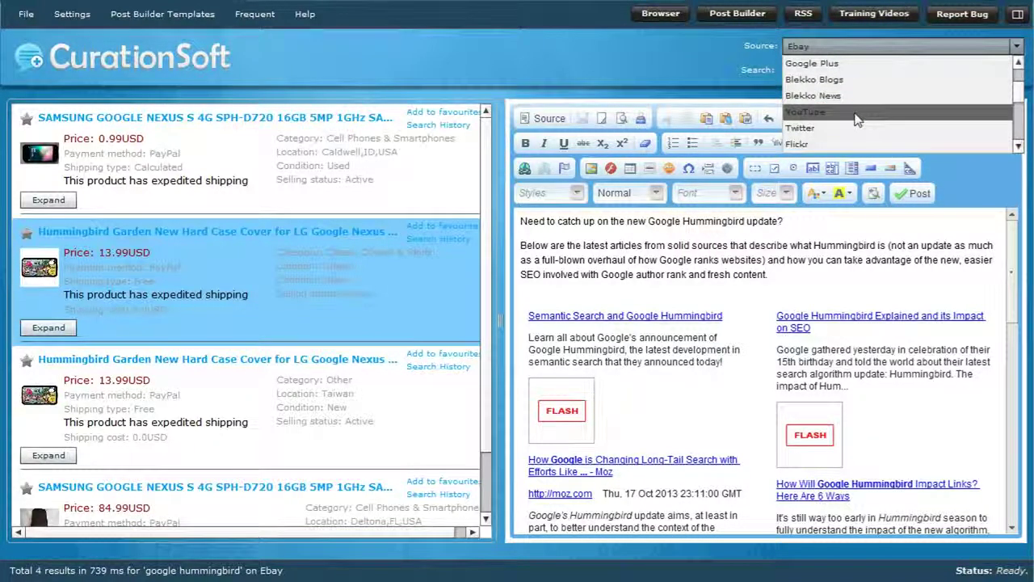
pyautogui.scroll(-5, 831, 140)
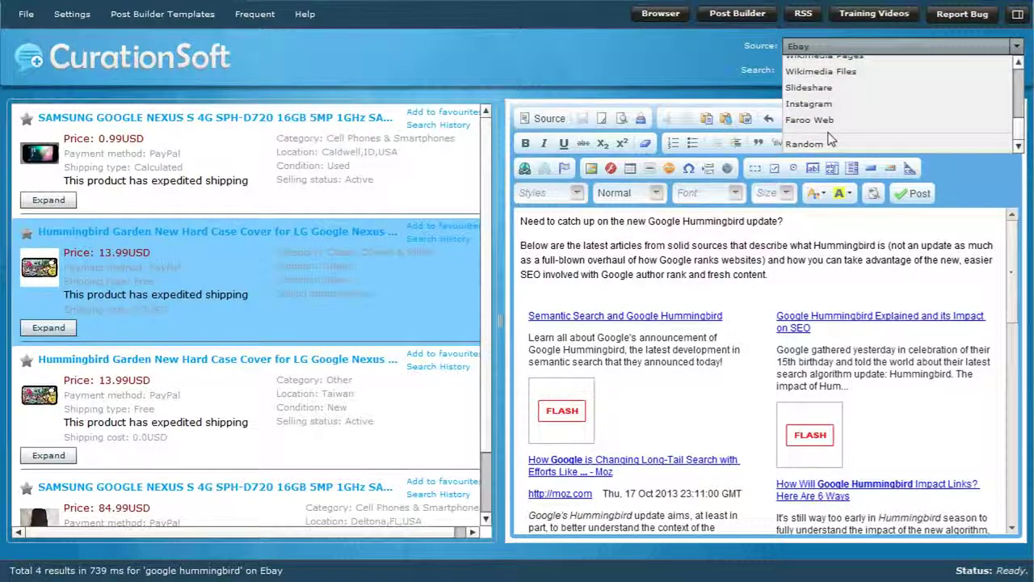
pyautogui.scroll(10, 830, 141)
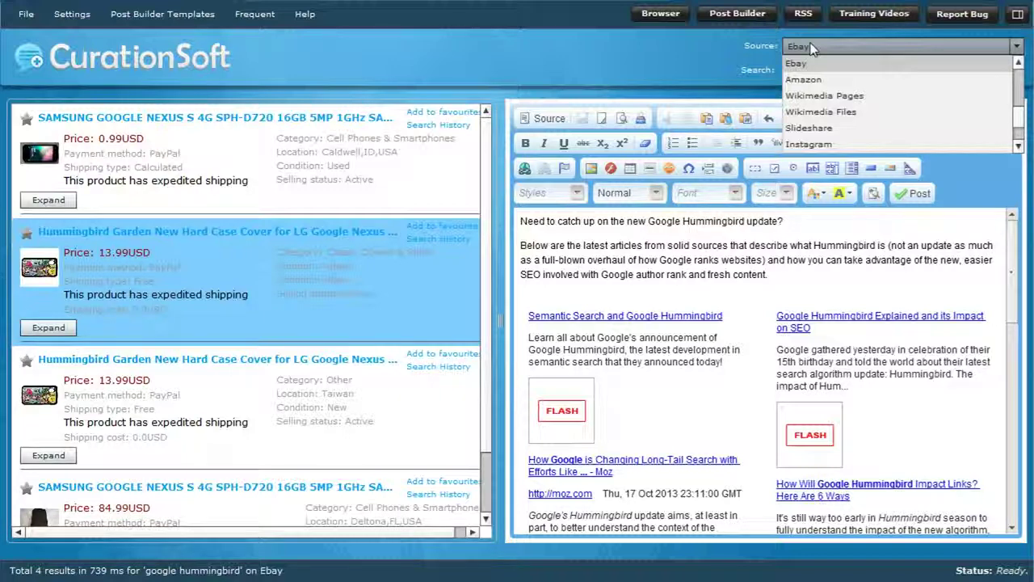
pyautogui.click(661, 21)
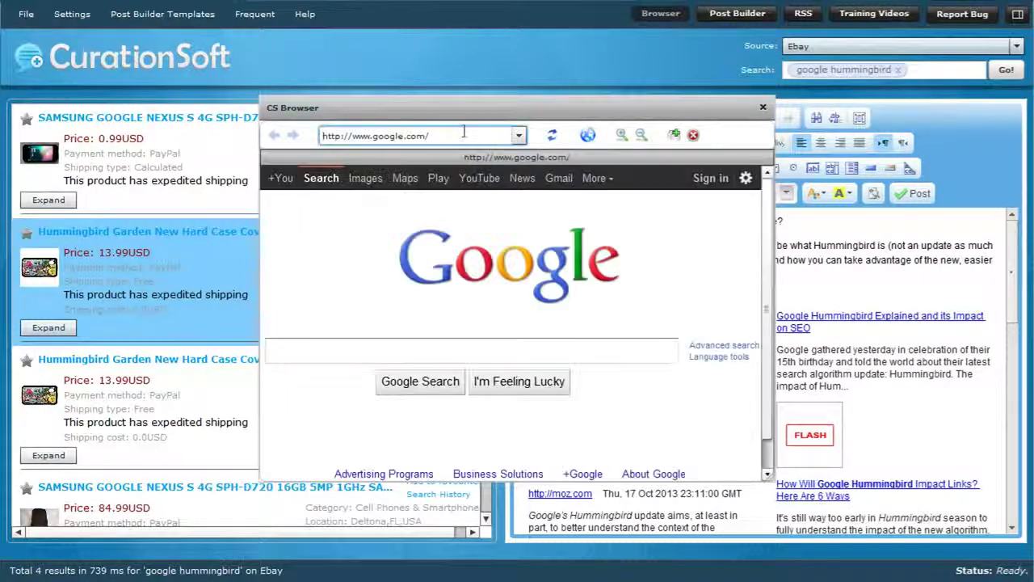
# - Load curationsoft.com in the CS Browser
pyautogui.click(339, 136)
pyautogui.write('curationsoft.com')
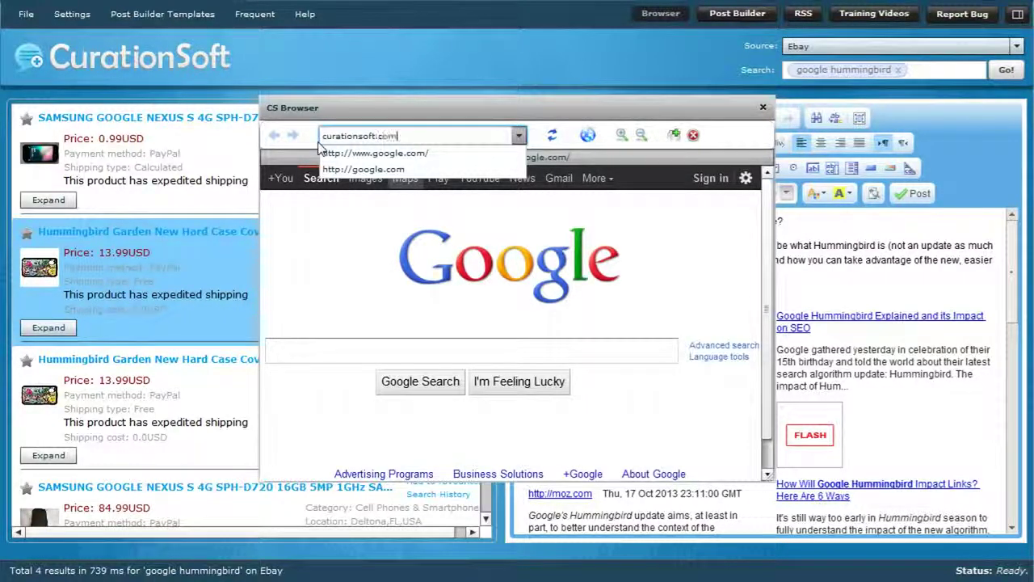
pyautogui.press('Return')
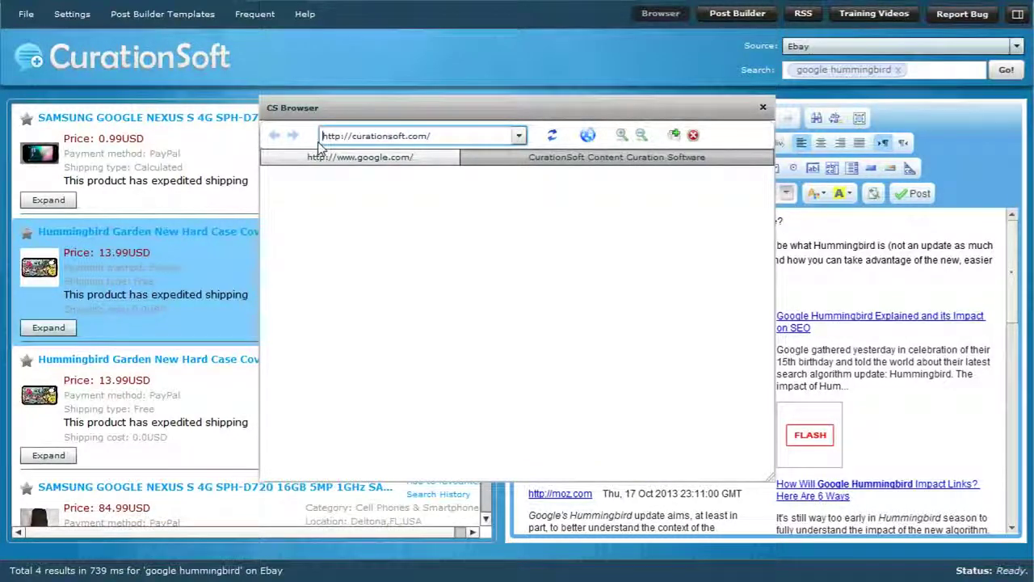
# - Copy the 'FREE Content Builder Software' headline into the post, then bring up the Training Videos page
pyautogui.moveTo(627, 332); pyautogui.dragTo(316, 234)
pyautogui.rightClick(362, 235)
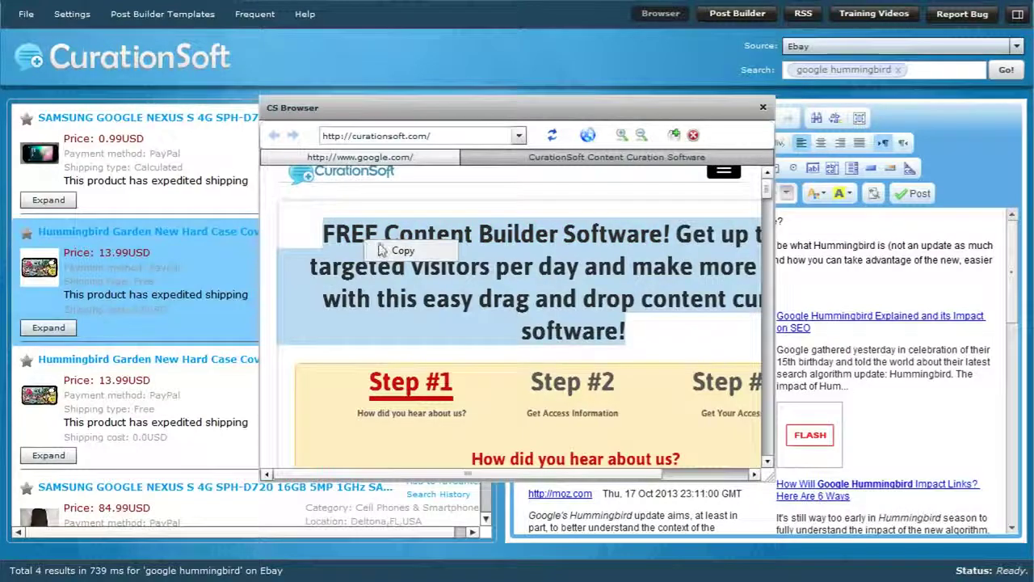
pyautogui.click(396, 249)
pyautogui.hotkey('ctrl', 'v')
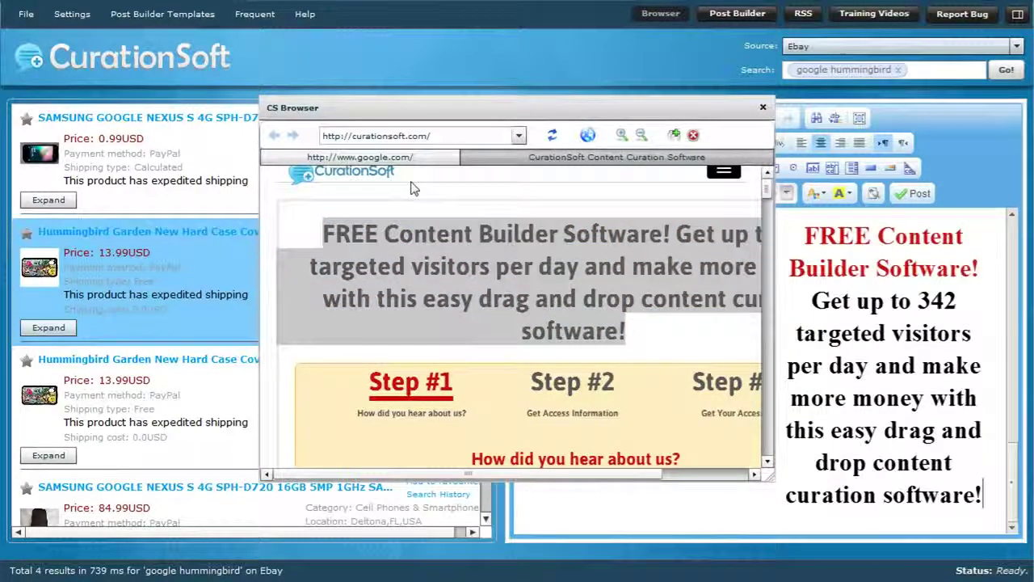
pyautogui.click(874, 13)
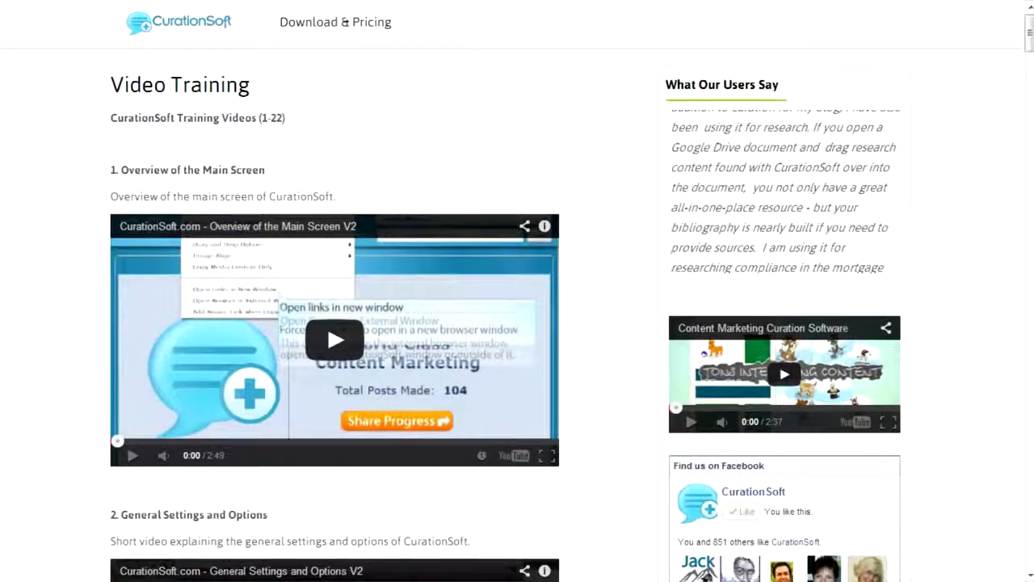